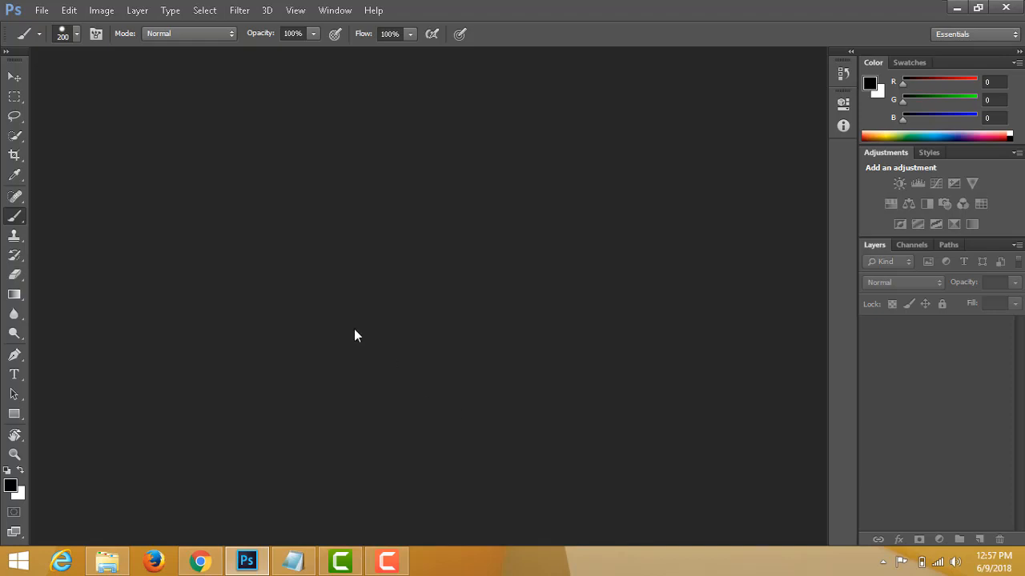
Open the wallpaper.jpeg image file from the desktop.
left_click(41, 12)
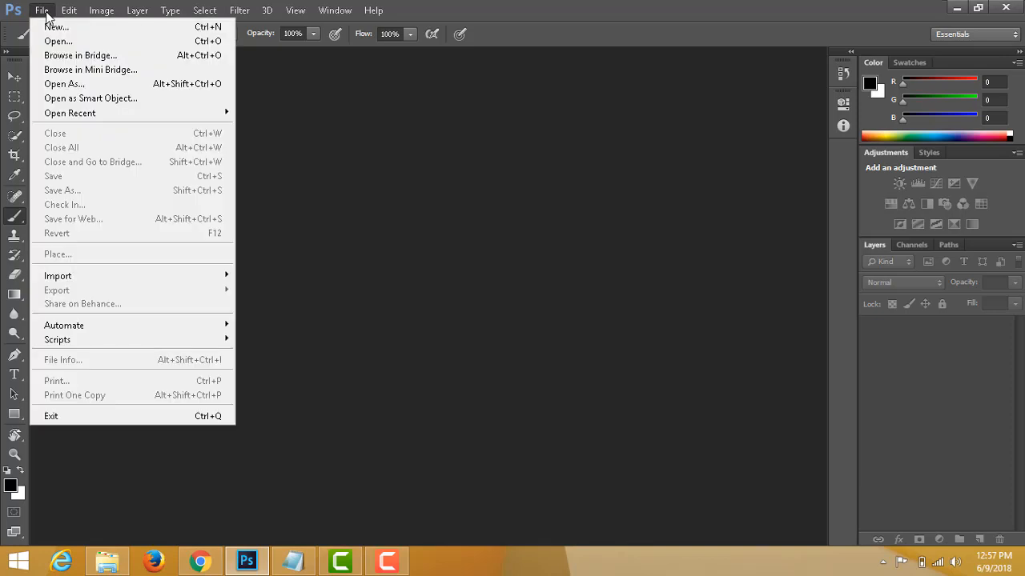
left_click(362, 214)
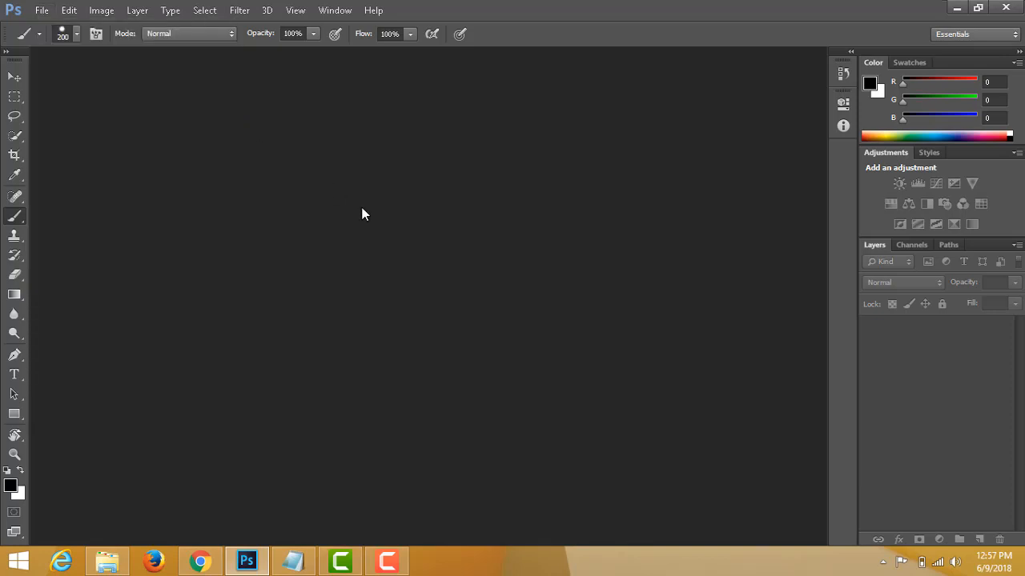
double_click(440, 275)
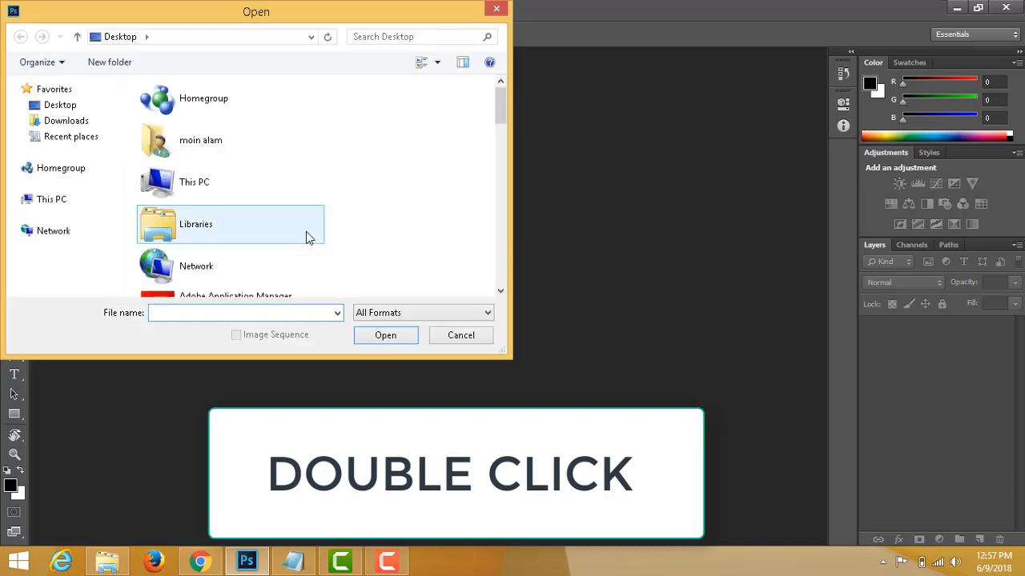
left_click(306, 232)
key("w")
key("Return")
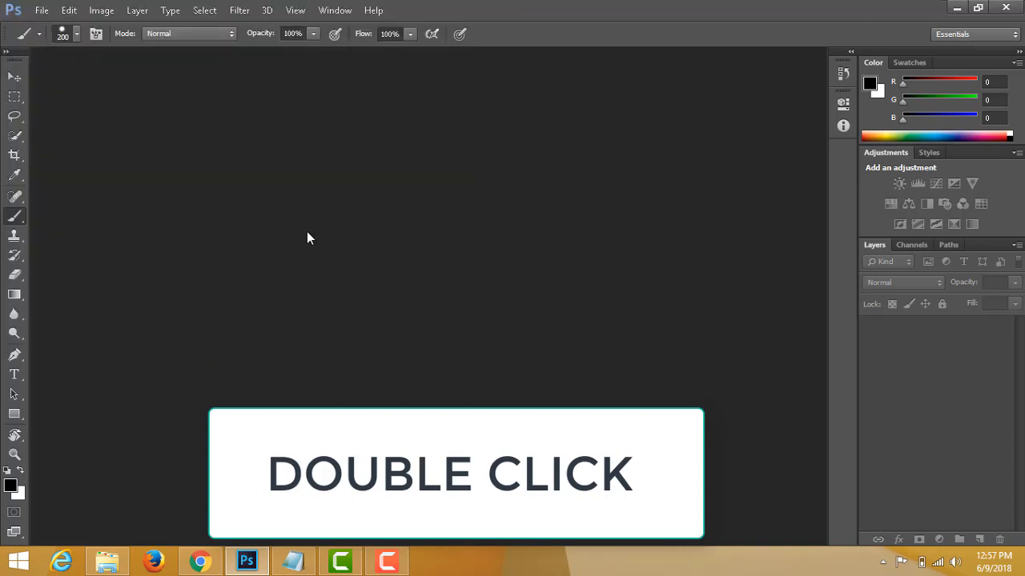
Unlock the Background layer by converting it to a regular layer named Layer 0.
key("v")
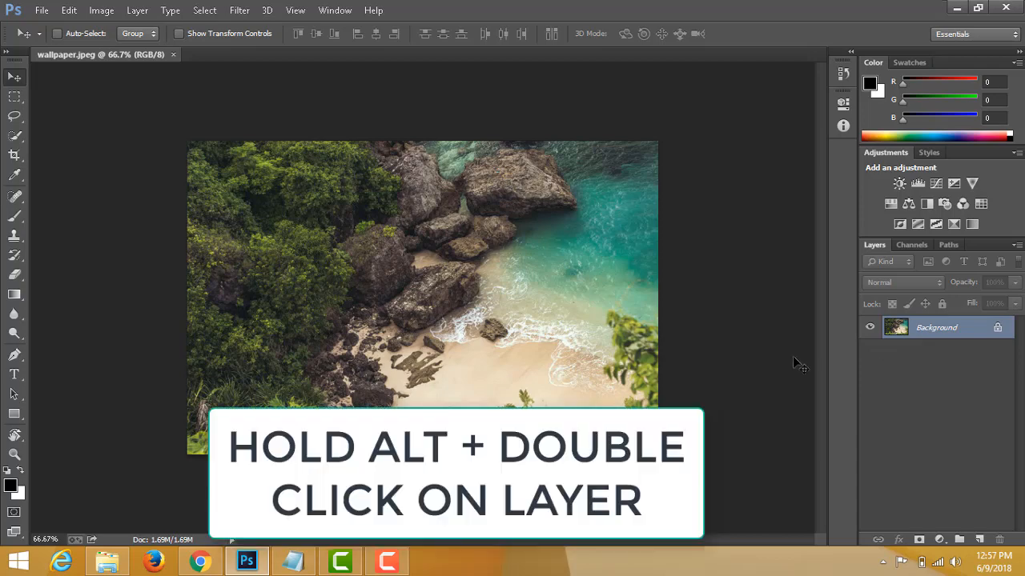
double_click(961, 336, "alt")
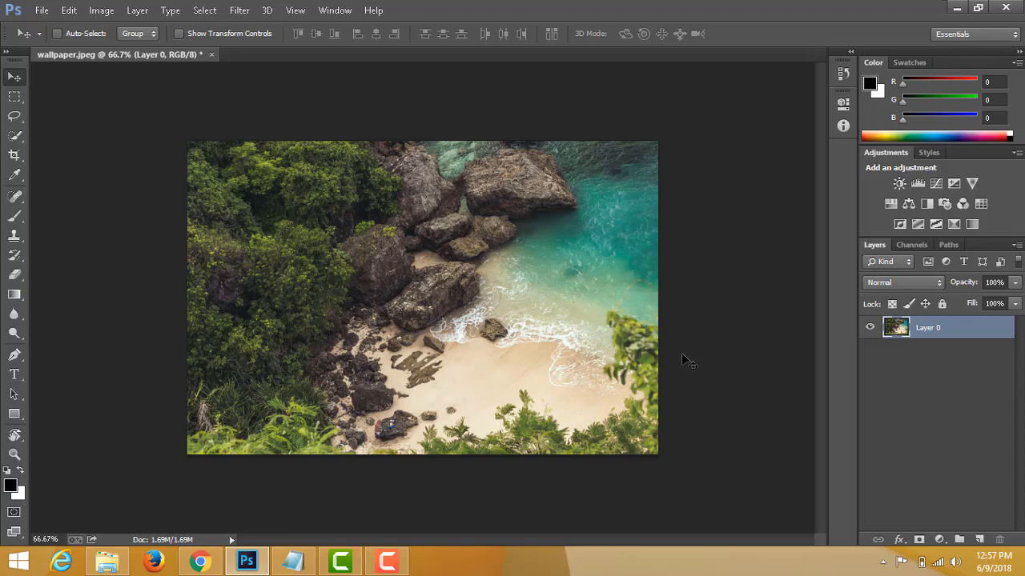
Try rotating the photo layer by about 64 degrees with Free Transform and cancel the transformation.
key("ctrl+t")
left_click_drag(695, 425, 509, 413)
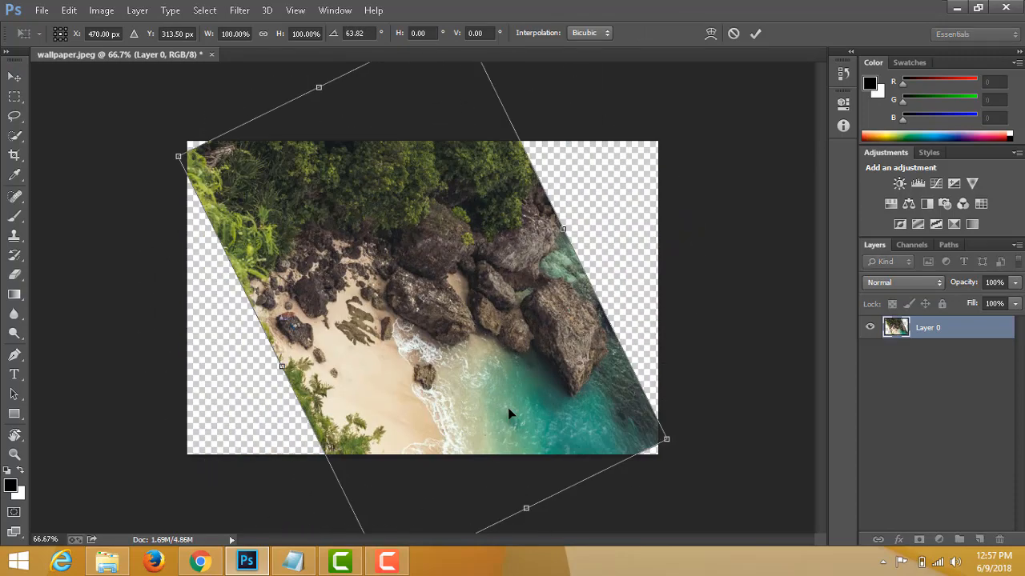
key("Escape")
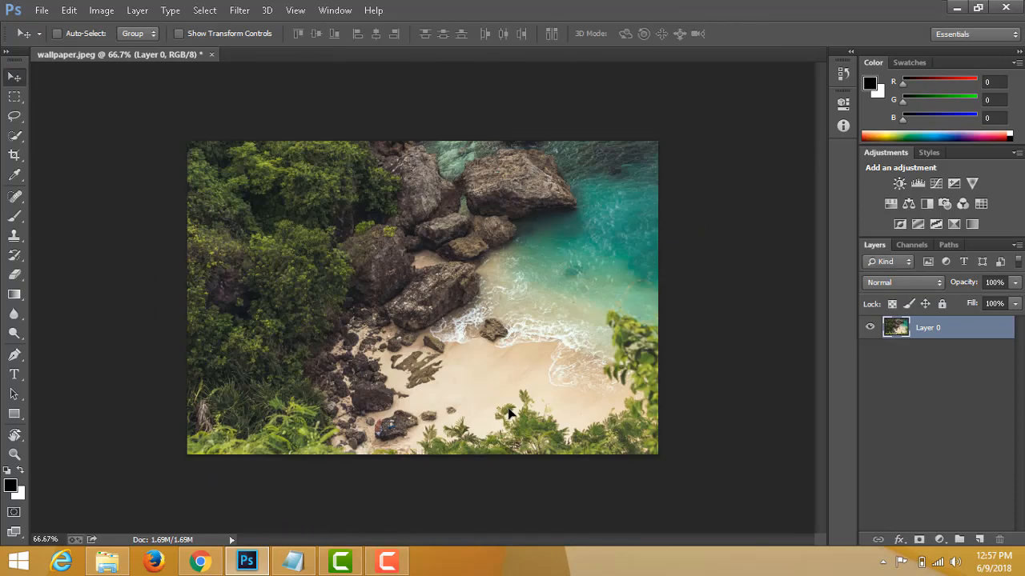
Rotate the canvas view to -90° and paint a closed black loop around the central rocks with the 90 px brush.
key("r")
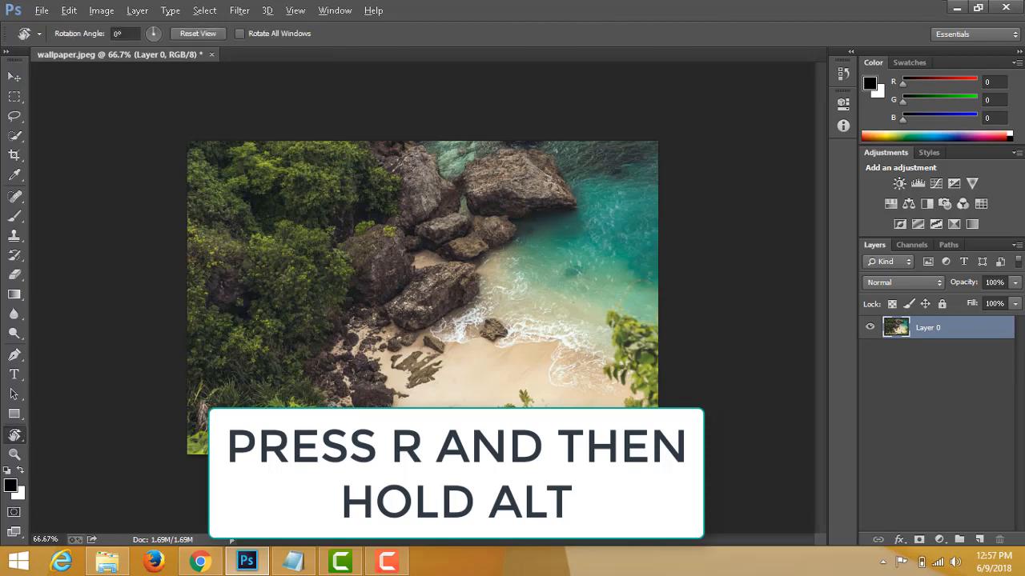
left_click_drag(613, 304, 426, 186)
key("b")
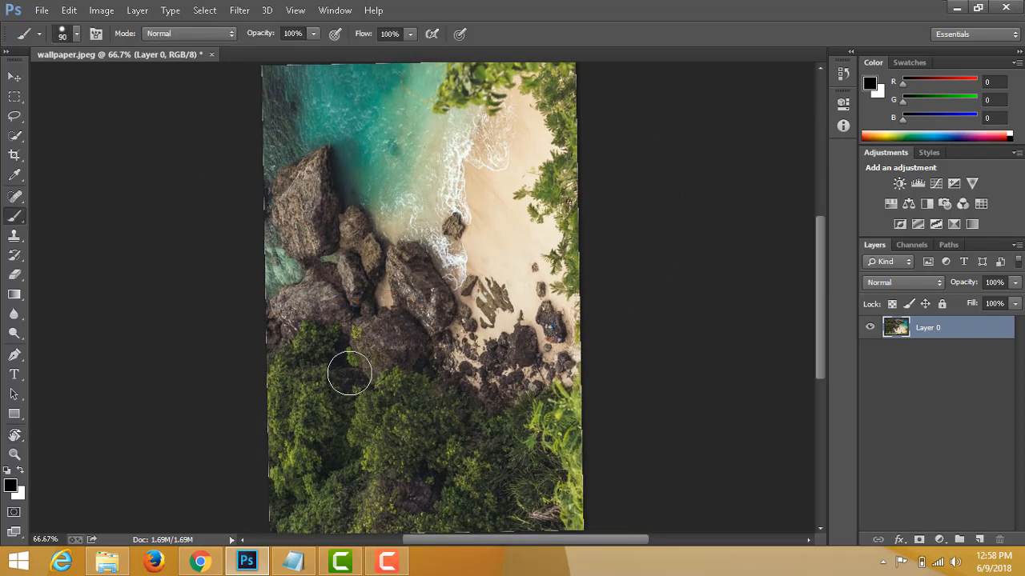
mouse_move(346, 356)
left_mouse_down()
mouse_move(384, 253)
mouse_move(449, 251)
mouse_move(494, 357)
mouse_move(497, 406)
mouse_move(460, 437)
mouse_move(387, 437)
mouse_move(347, 373)
left_mouse_up()
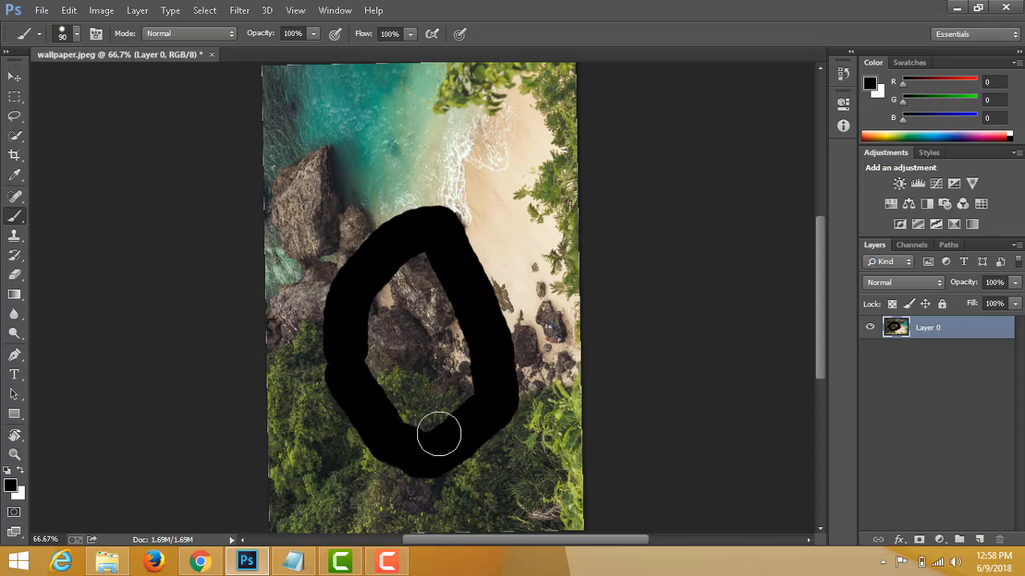
Reset the canvas view rotation to 0° and undo the black brush stroke.
key("r")
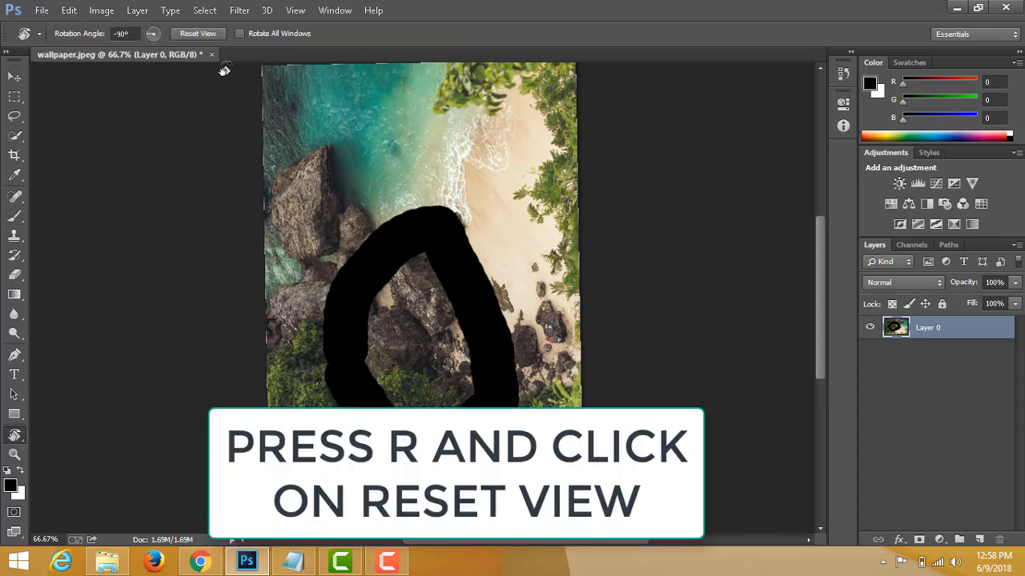
left_click(212, 32)
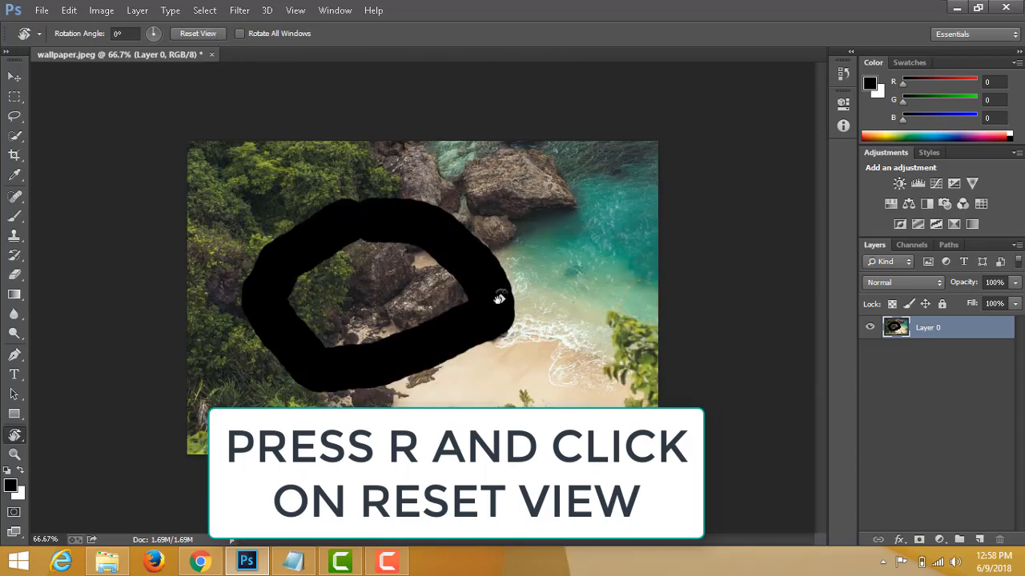
key("v")
key("ctrl+z")
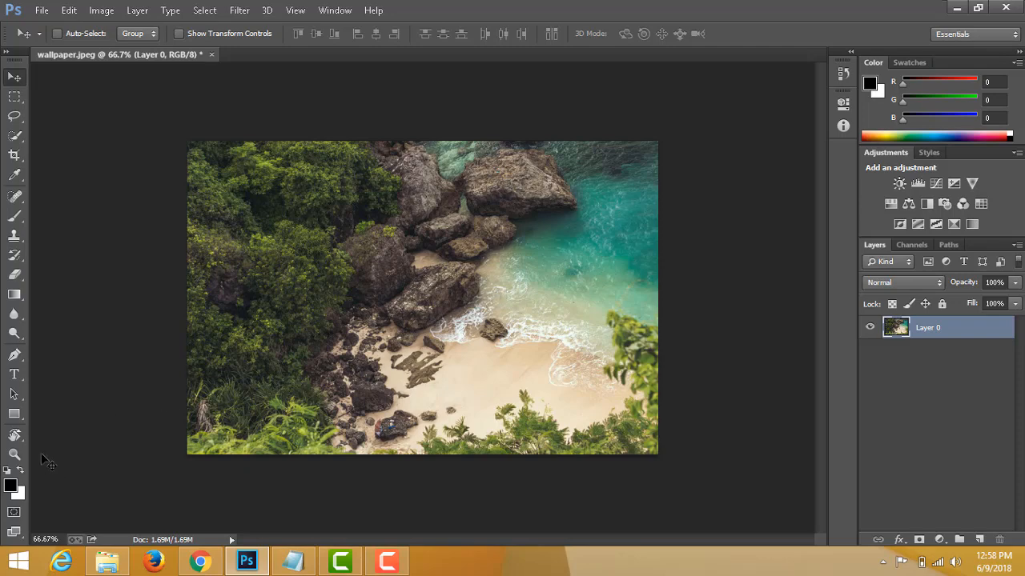
Examine the central rock at 300% with the Zoom tool and return to the 66.7% view.
key("z")
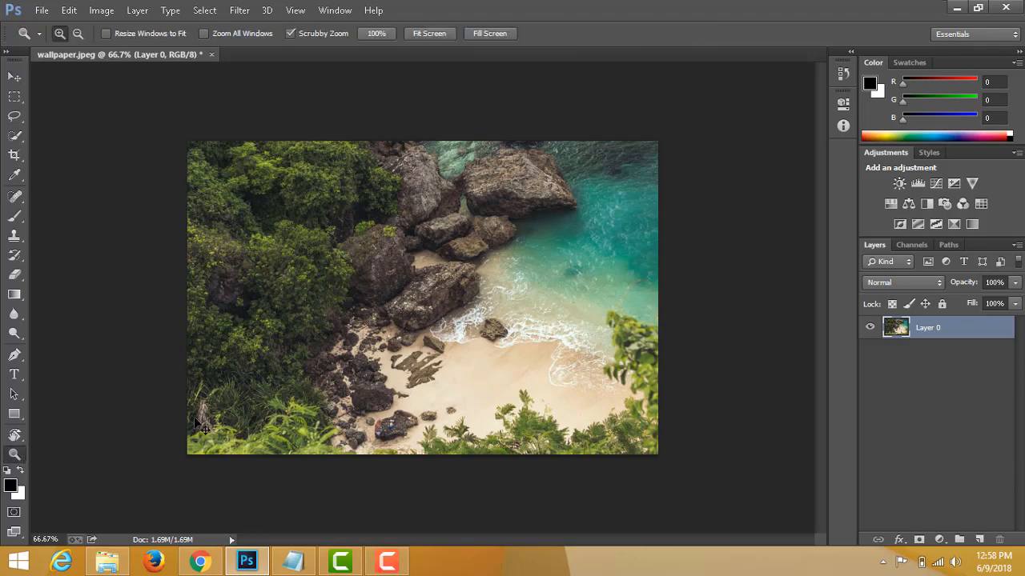
left_click(432, 290)
left_click(432, 289)
left_click(432, 290)
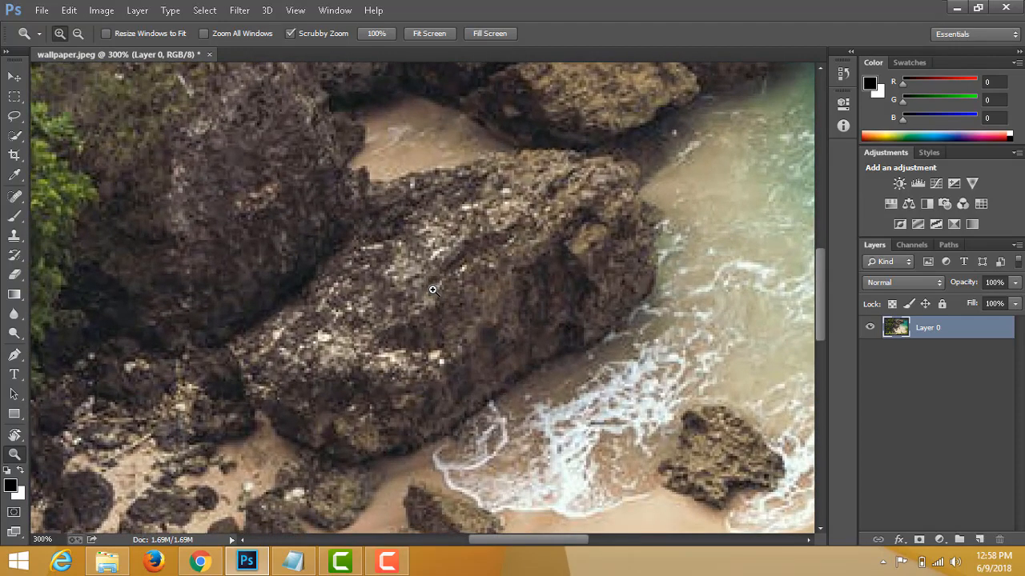
key("alt")
left_click(433, 290, "alt")
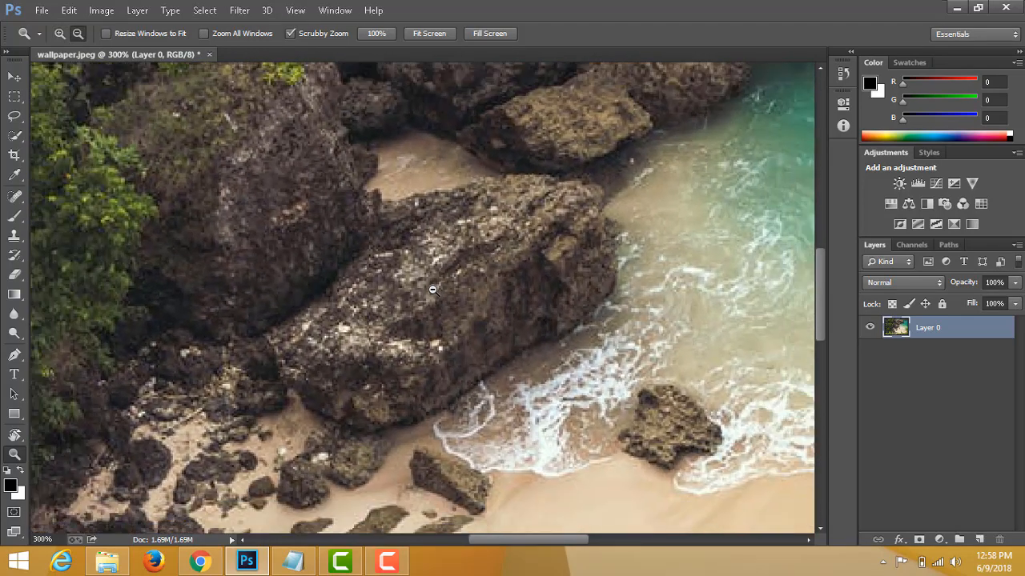
left_click(432, 290, "alt")
left_click(432, 290, "alt")
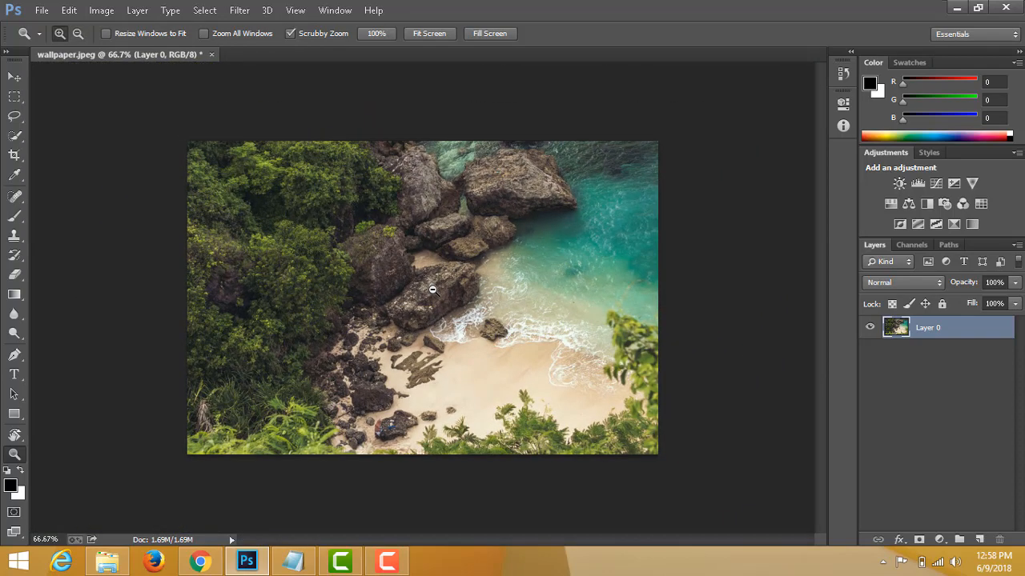
Magnify the central rock to 500% to examine its surface detail.
key("ctrl+plus")
key("ctrl+plus")
key("ctrl+plus")
key("ctrl+plus")
key("ctrl+plus")
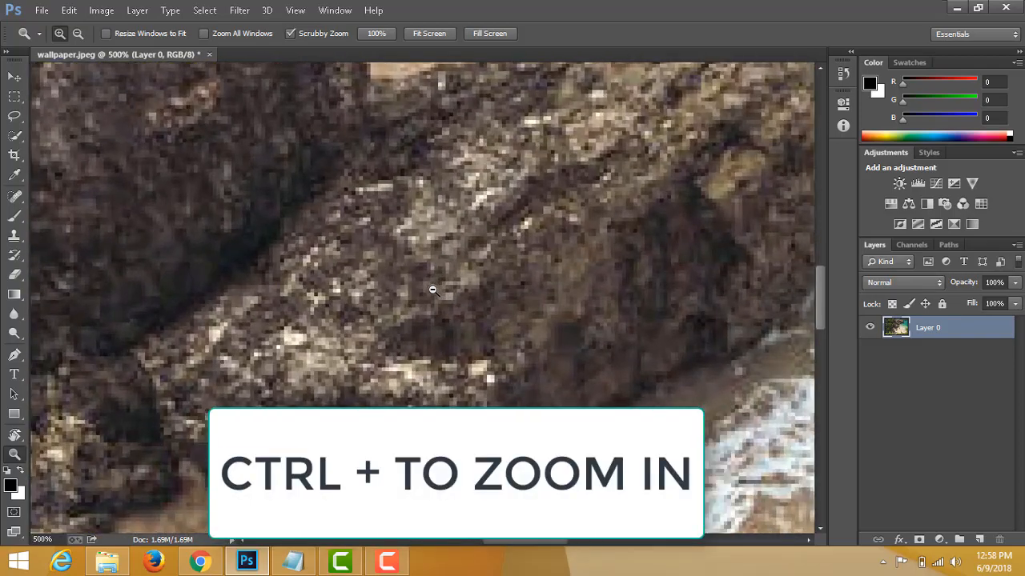
View the whole photo reduced to 16.67% and fit it to the screen.
key("ctrl+minus")
key("ctrl+minus")
key("ctrl+minus")
key("ctrl+minus")
key("ctrl+minus")
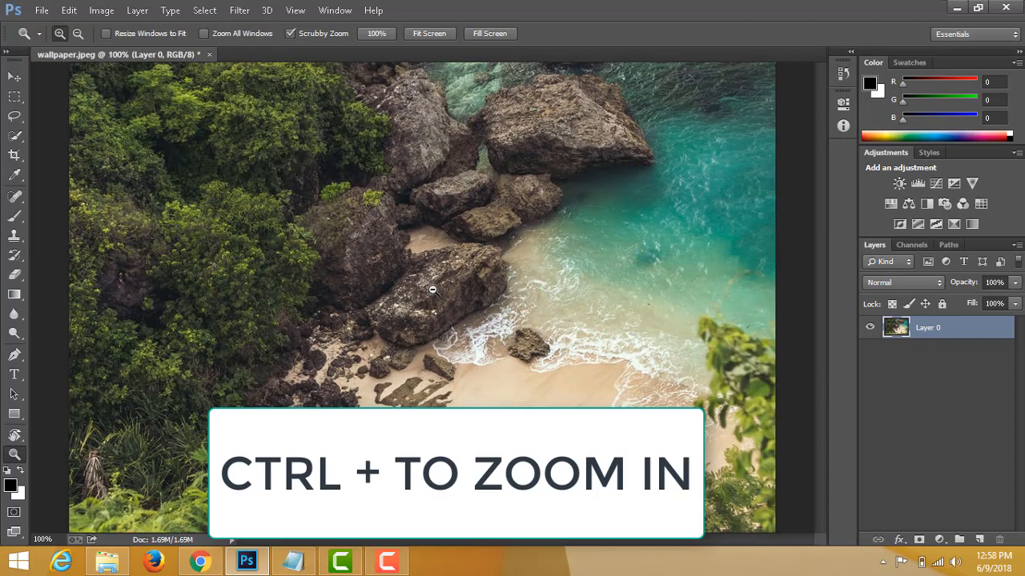
key("ctrl+minus")
key("ctrl+minus")
key("ctrl+minus")
key("ctrl+minus")
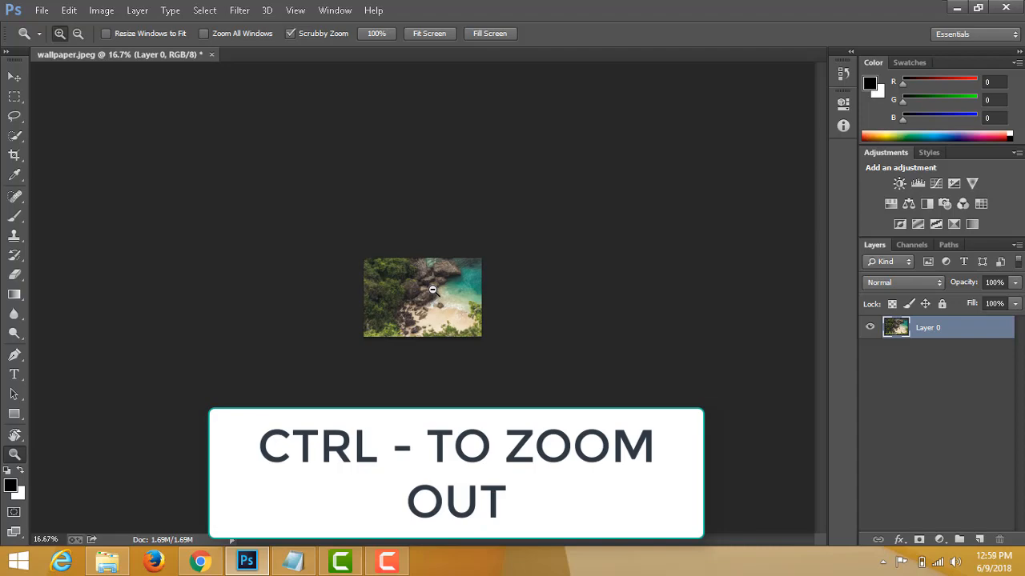
key("ctrl+0")
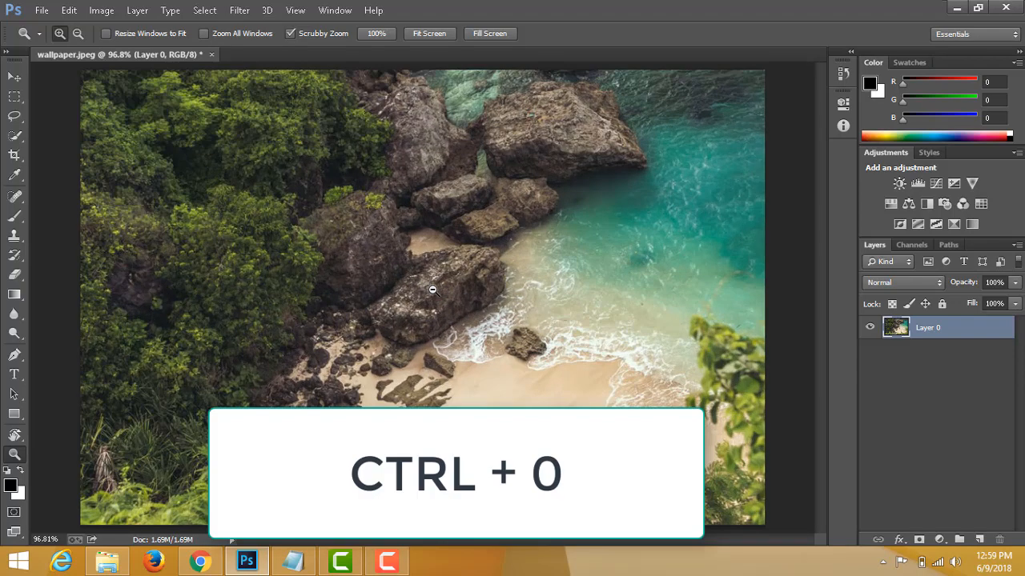
Take another close look at the central rock at 500% and fit the photo to the screen again.
scroll(432, 289, "up", 6)
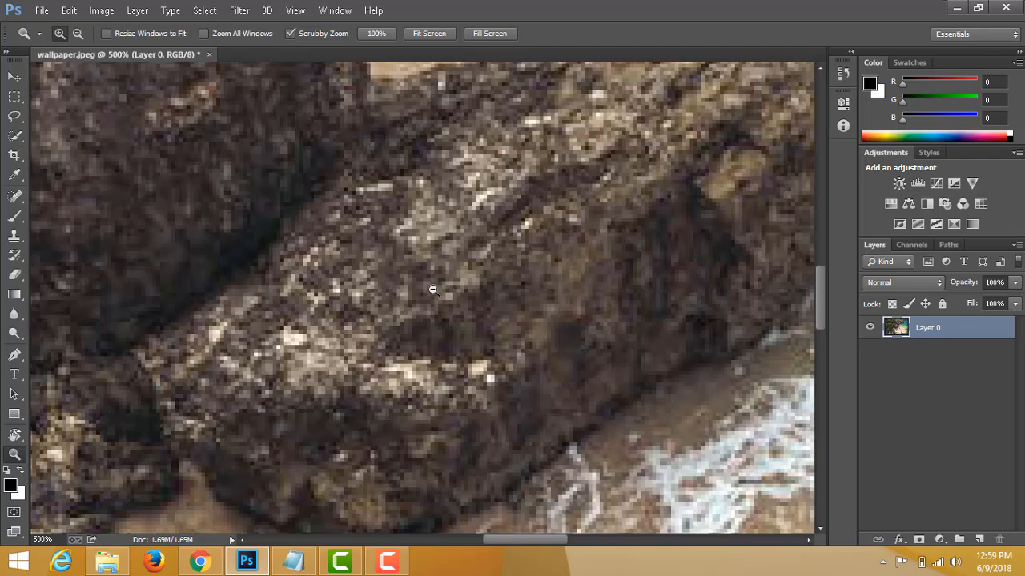
key("ctrl+0")
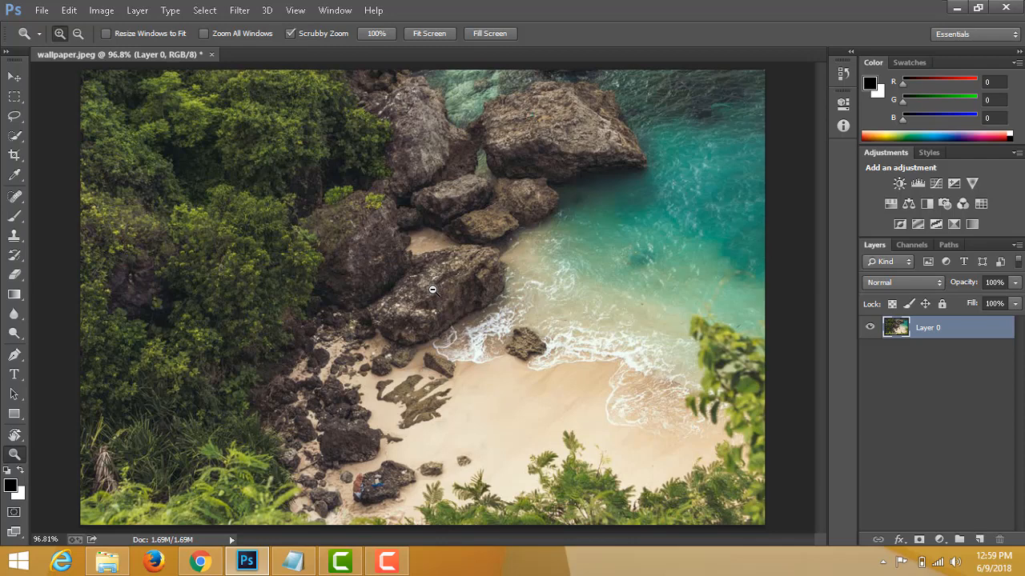
Choose the Brush tool, set its size to 181 px, and undo a test dab over the water.
key("b")
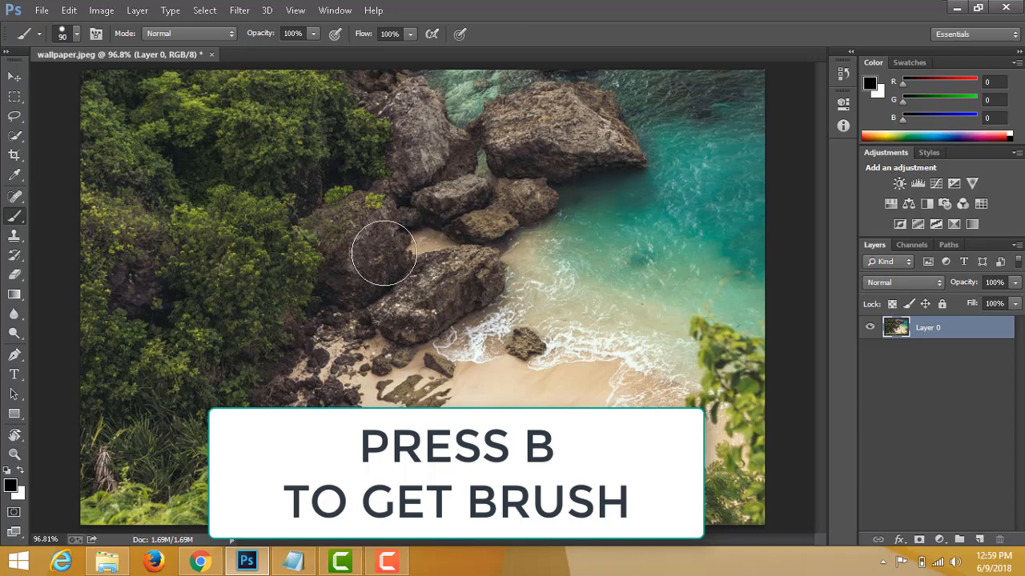
right_click(384, 253)
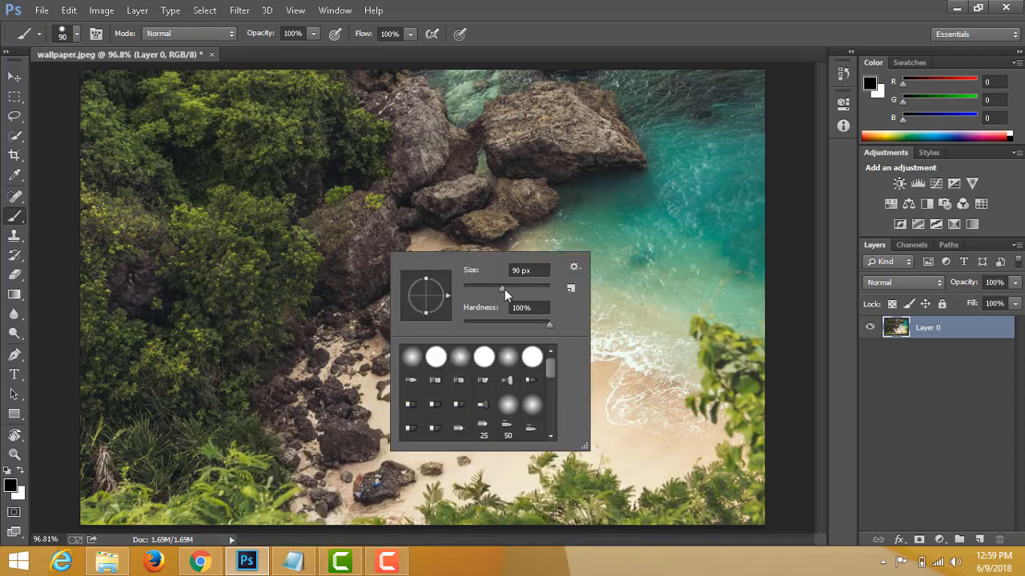
left_click_drag(502, 289, 525, 288)
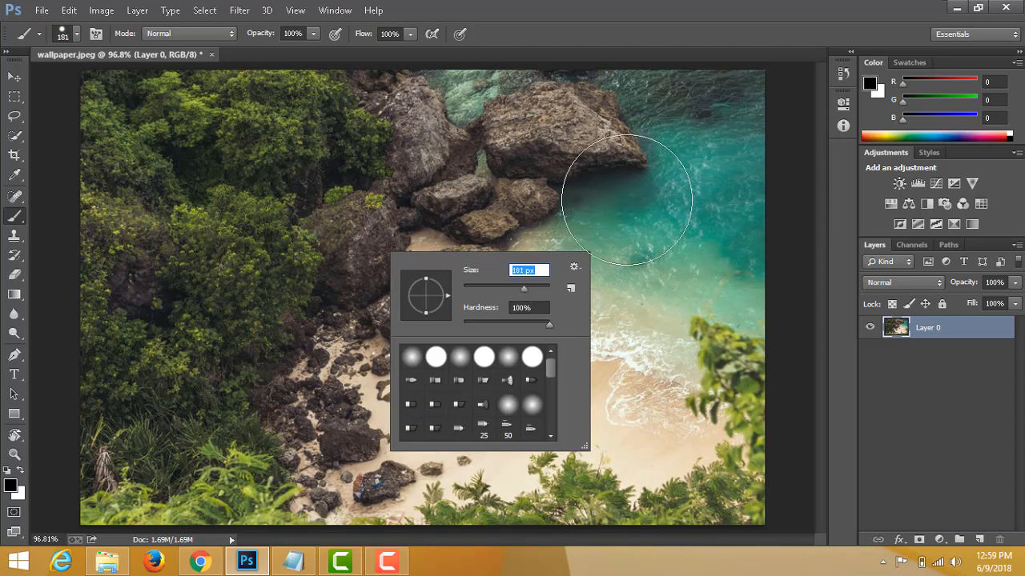
left_click(599, 178)
key("ctrl+z")
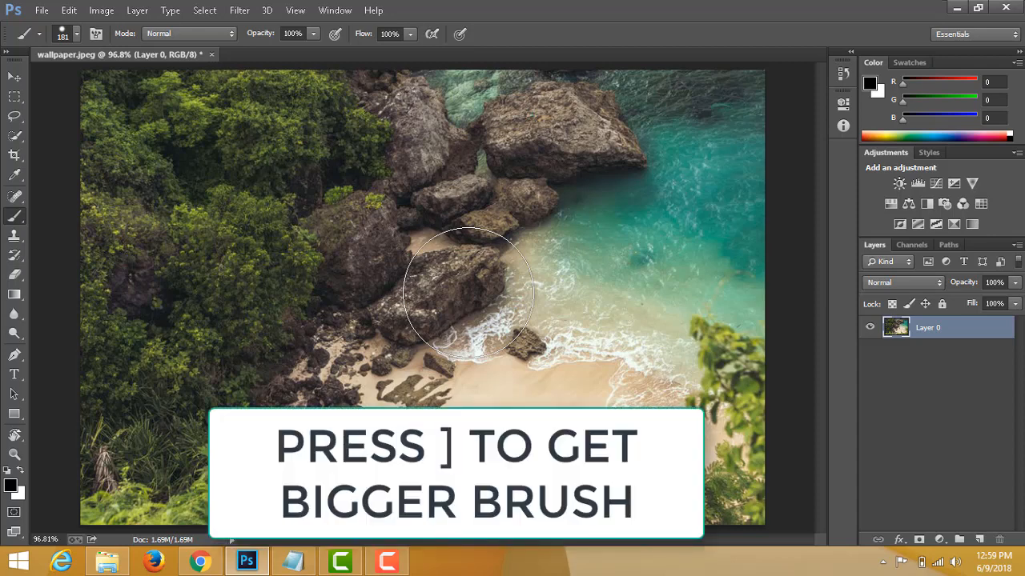
Enlarge the brush to 600 px, test it with one black dab mid-image, and undo the dab.
key("bracketright")
key("bracketright")
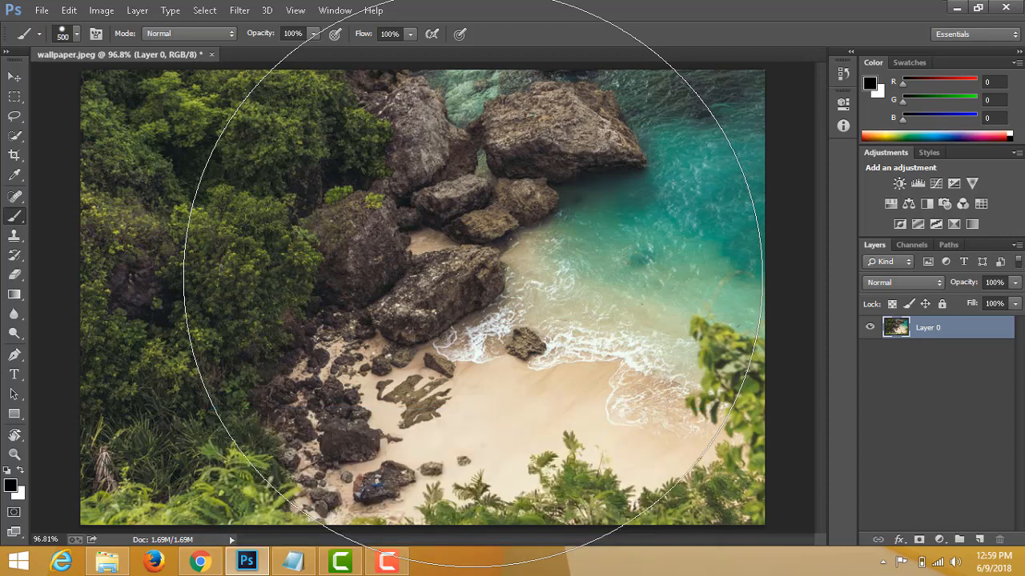
left_click(479, 289)
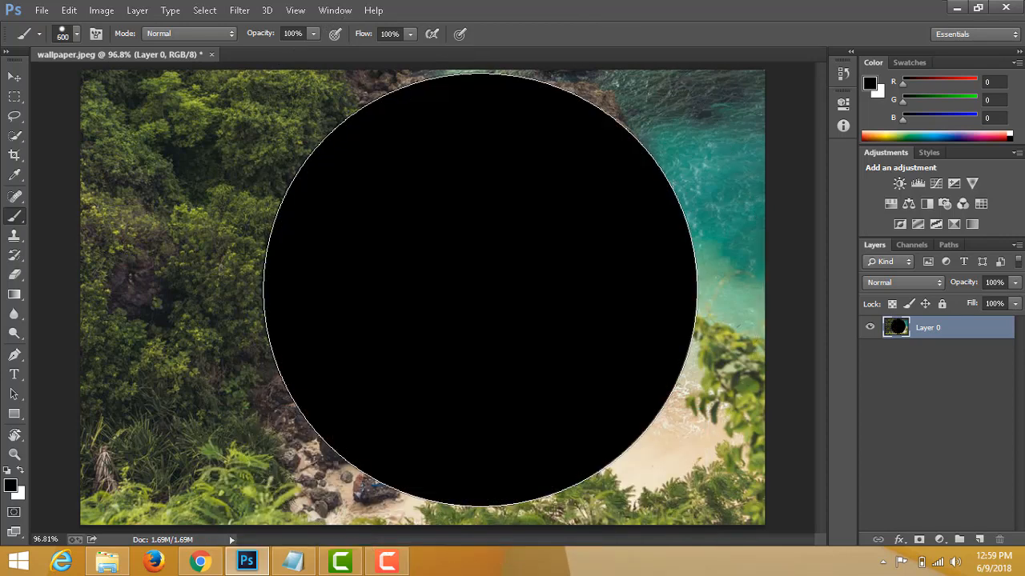
key("ctrl+z")
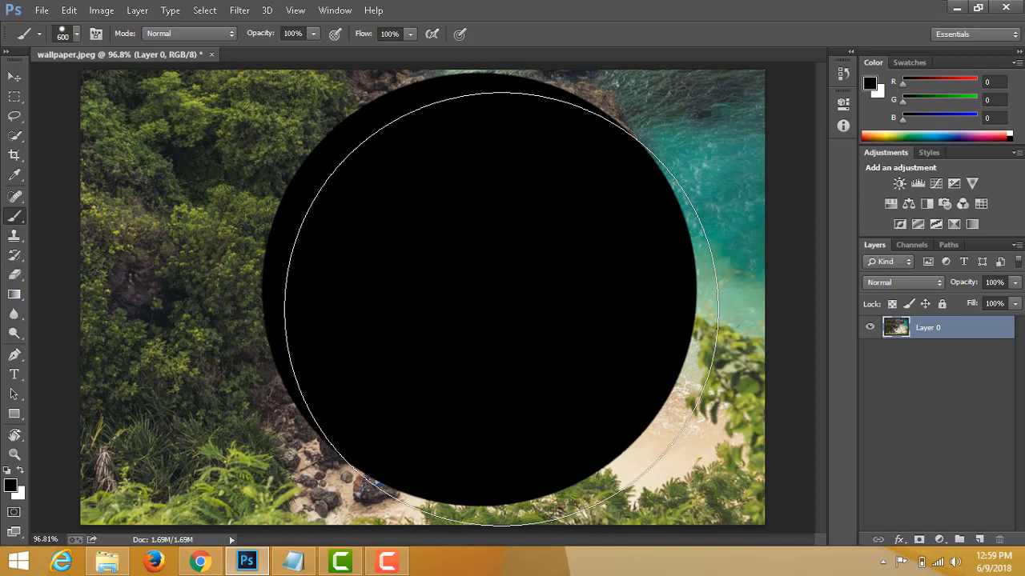
Reduce the brush size to 150 px, test it with one black dab near the shoreline, and undo the dab.
key("bracketleft")
key("bracketleft")
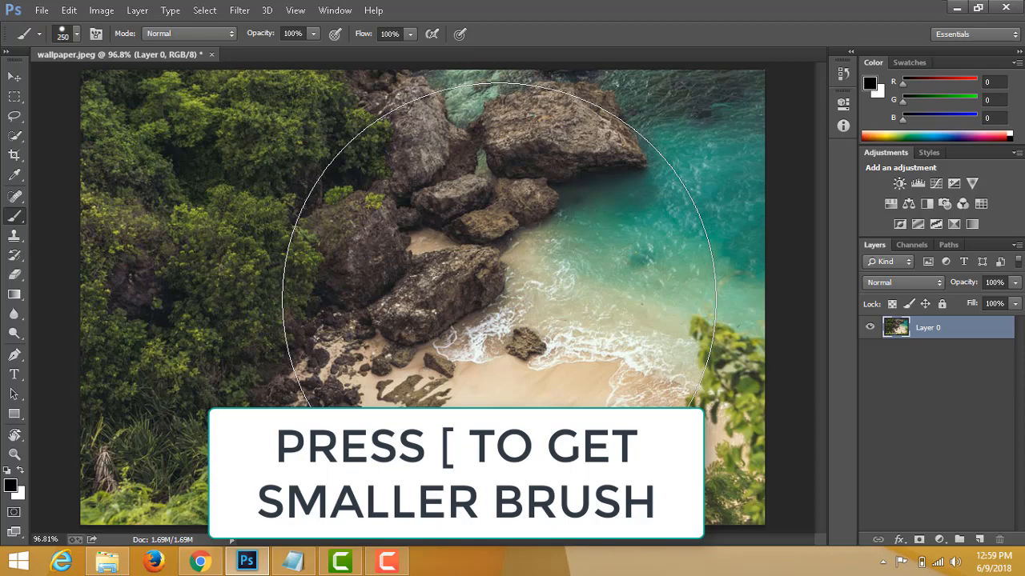
key("bracketleft")
left_click(498, 299)
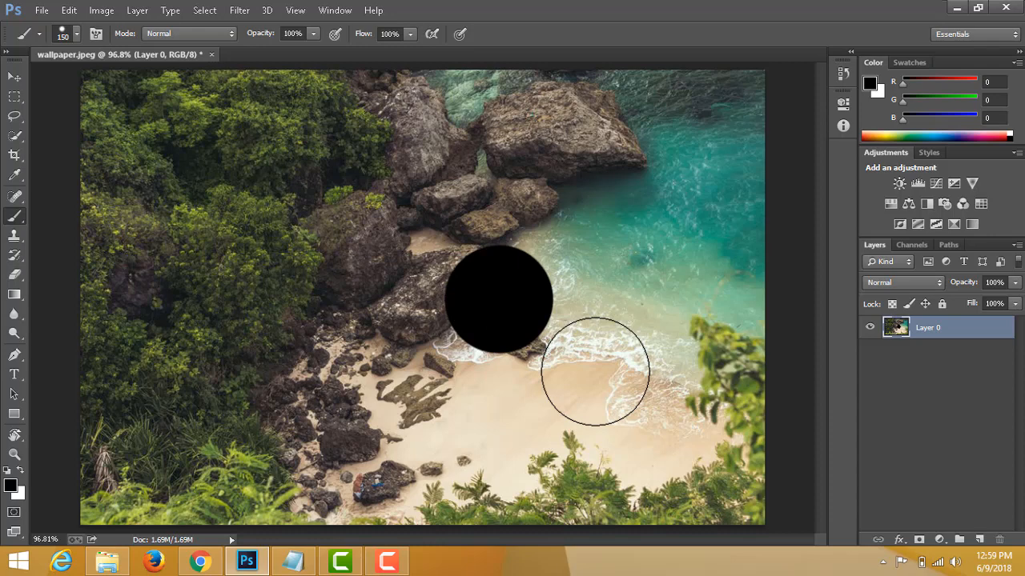
key("ctrl+z")
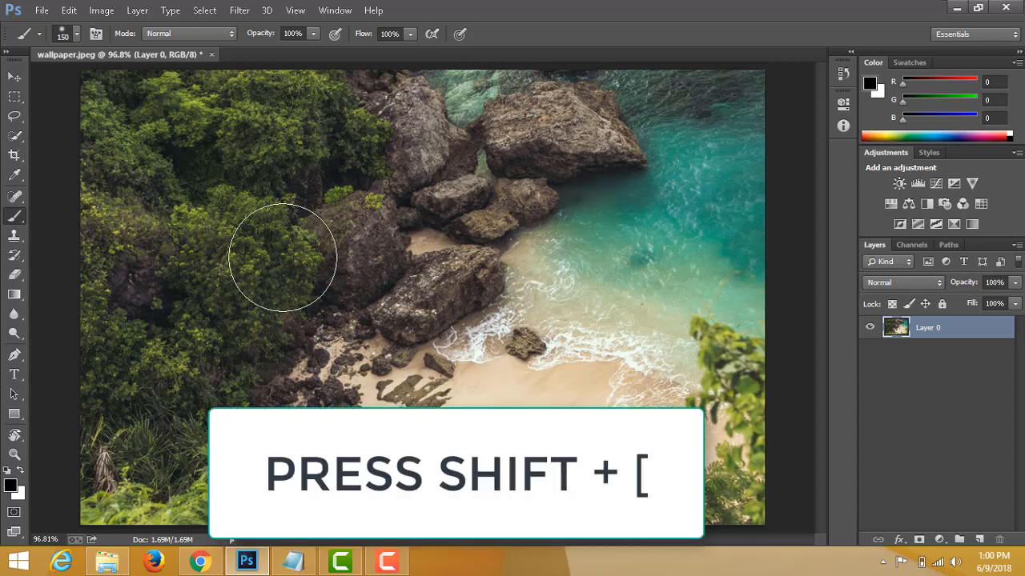
Lower the brush hardness and paint a soft-edged black spot over the trees beside the rocks.
key("shift+bracketleft")
mouse_move(279, 210)
left_mouse_down()
mouse_move(273, 338)
mouse_move(209, 289)
mouse_move(249, 244)
mouse_move(266, 368)
mouse_move(254, 247)
mouse_move(282, 325)
mouse_move(257, 243)
mouse_move(290, 312)
left_mouse_up()
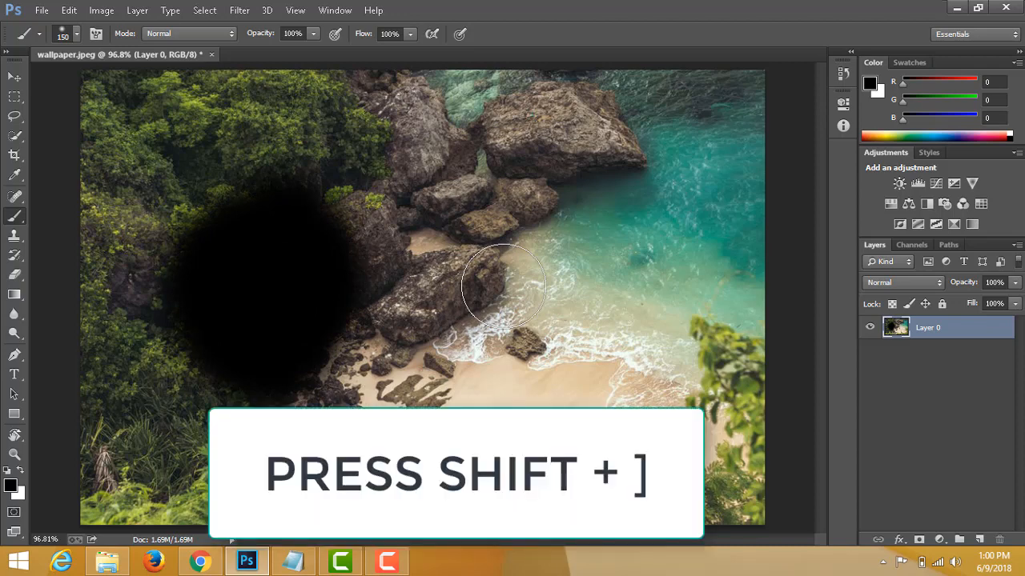
Raise the brush hardness, test it with a hard-edged black blob over the shoreline, and undo all the black paint.
key("shift+bracketright")
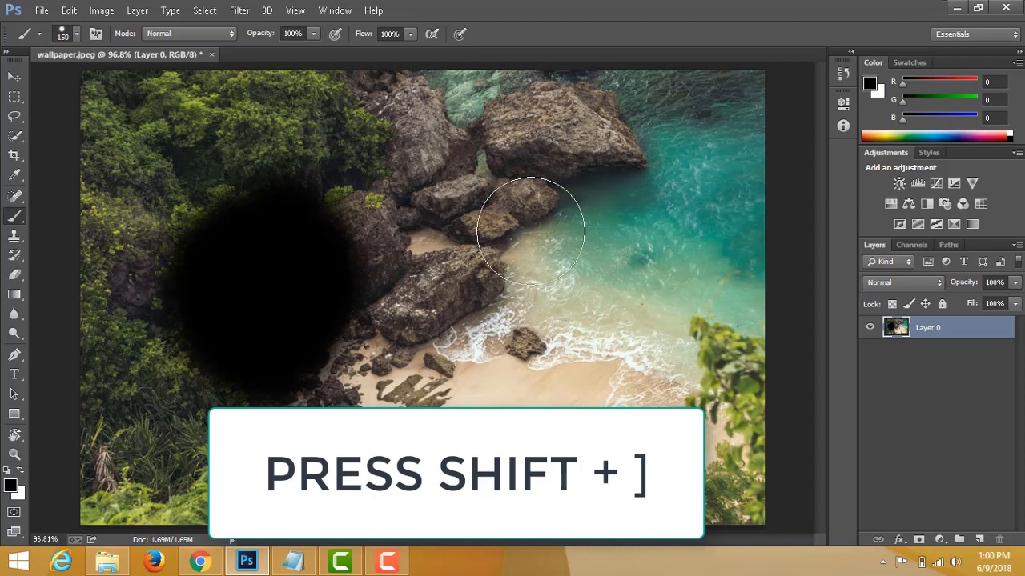
mouse_move(535, 212)
left_mouse_down()
mouse_move(532, 327)
mouse_move(542, 212)
mouse_move(548, 352)
left_mouse_up()
mouse_move(558, 289)
left_mouse_down()
mouse_move(591, 242)
mouse_move(544, 283)
mouse_move(579, 309)
mouse_move(544, 241)
mouse_move(533, 268)
left_mouse_up()
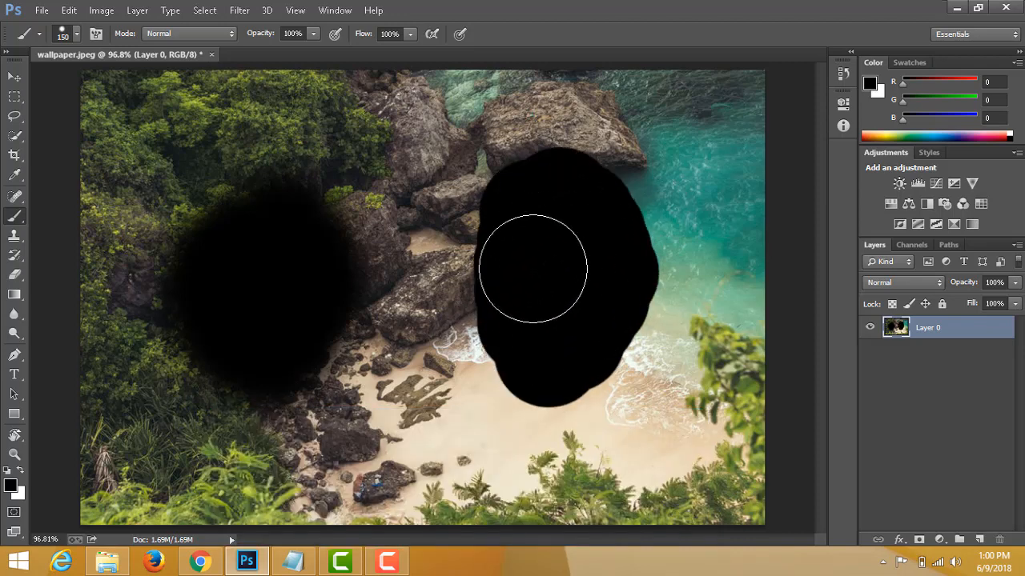
key("ctrl+alt+z")
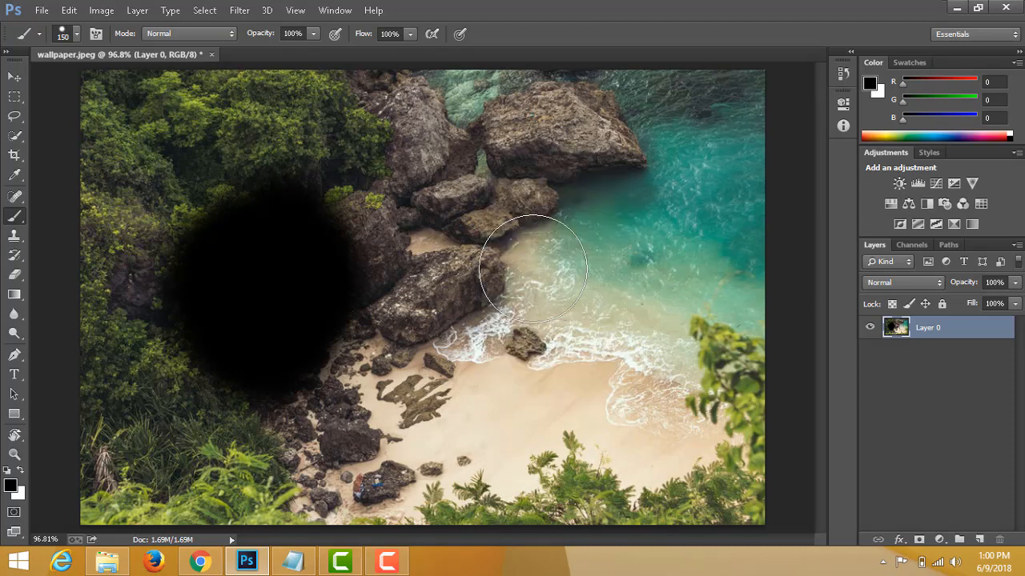
key("ctrl+alt+z")
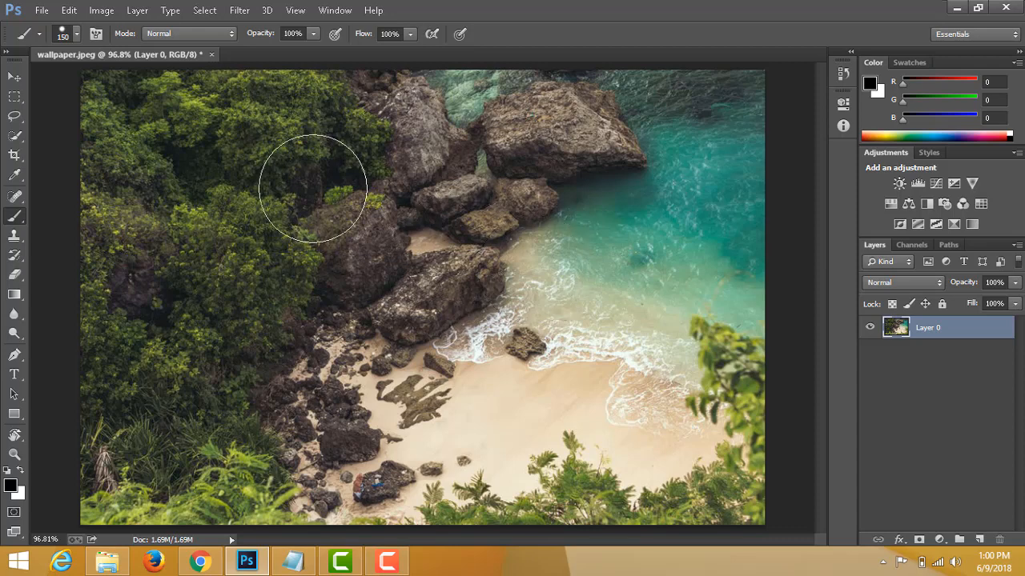
Reduce the brush size to 80 px and paint two black strokes across the rocks.
key("bracketright")
key("bracketright")
key("bracketleft")
key("bracketleft")
key("bracketleft")
key("bracketleft")
key("bracketleft")
key("bracketleft")
mouse_move(312, 132)
left_mouse_down()
mouse_move(537, 153)
mouse_move(524, 147)
left_mouse_up()
mouse_move(313, 216)
left_mouse_down()
mouse_move(482, 241)
mouse_move(517, 255)
left_mouse_up()
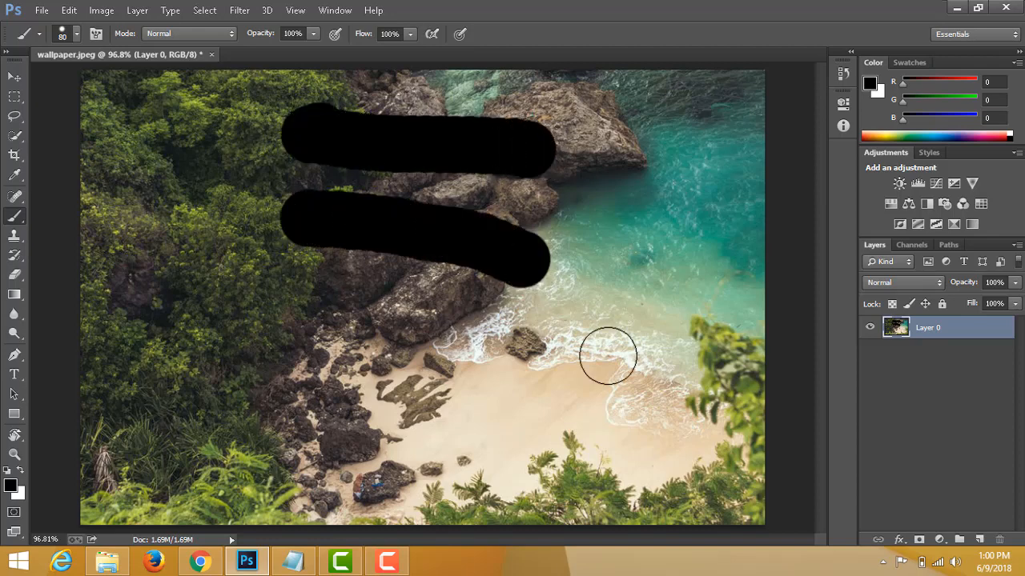
Undo and redo the last black stroke several times, ending with both strokes in place.
key("ctrl+z")
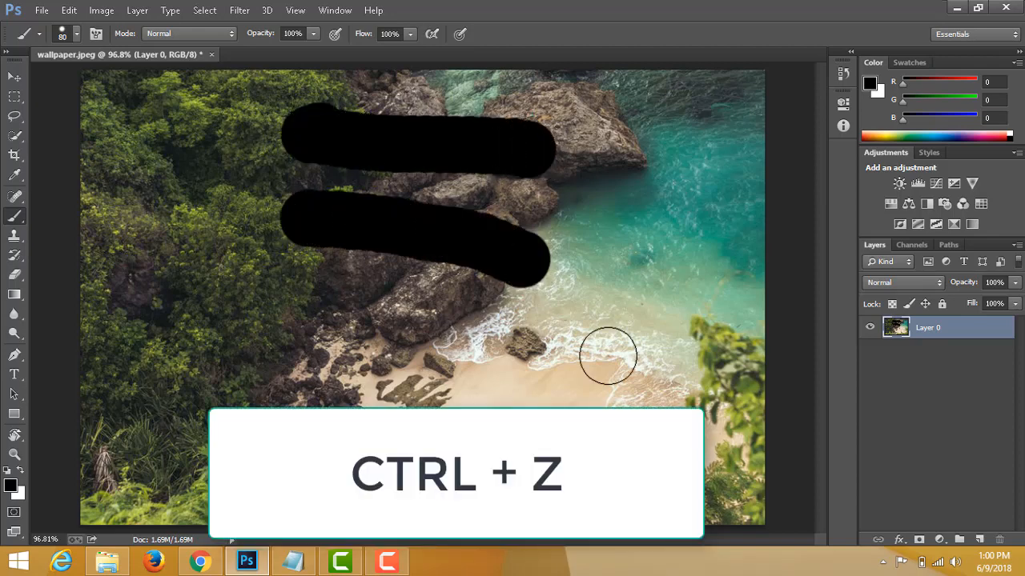
key("ctrl+z")
key("ctrl+z")
key("ctrl+z")
key("ctrl+z")
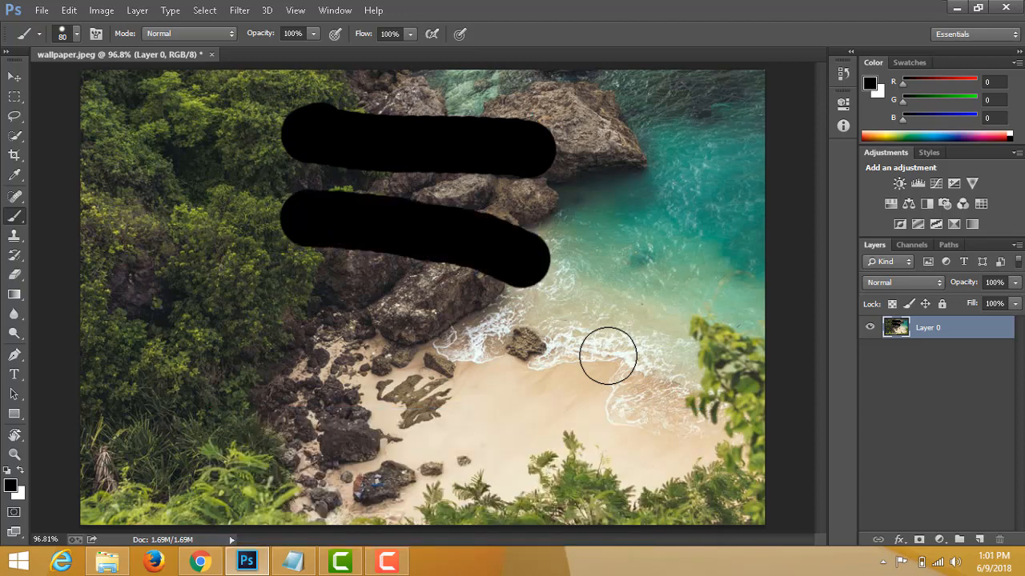
key("ctrl+z")
key("ctrl+z")
Paint nine more separate black strokes over the rocks, trees, water and beach.
left_click_drag(324, 287, 465, 327)
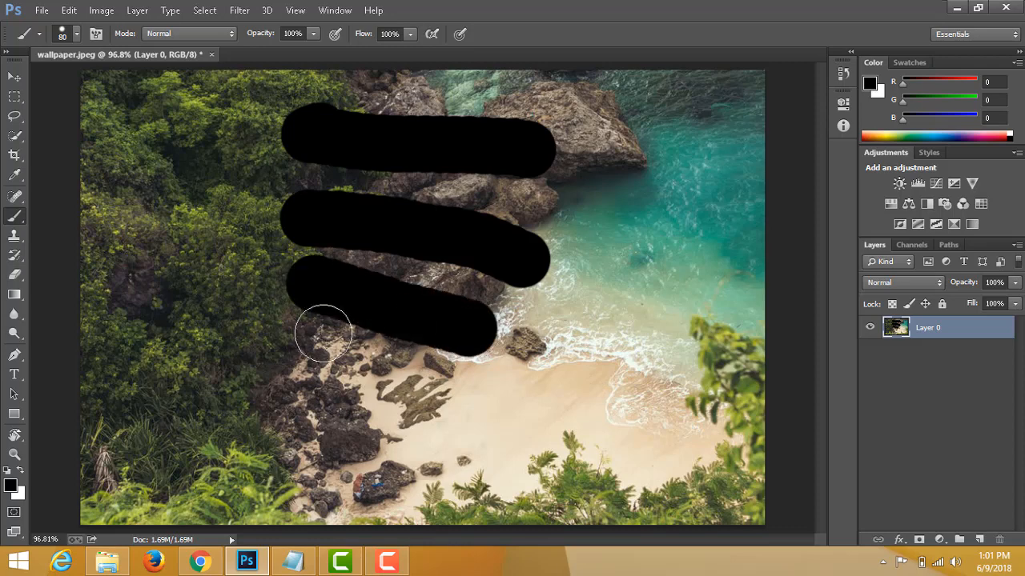
left_click_drag(303, 342, 445, 392)
left_click_drag(261, 393, 361, 437)
left_click_drag(161, 252, 159, 292)
left_click_drag(136, 396, 160, 269)
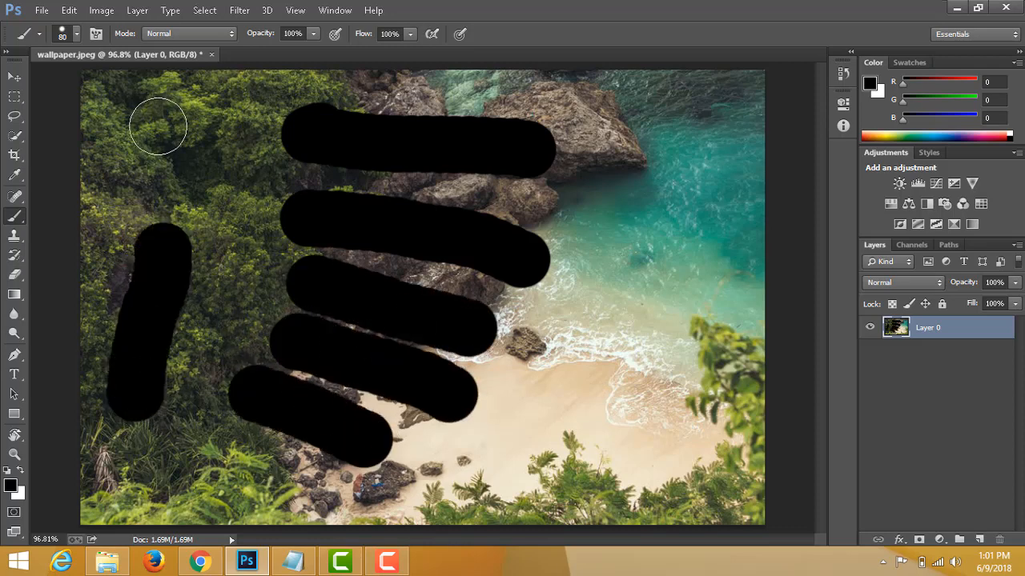
left_click_drag(155, 122, 114, 190)
left_click_drag(597, 166, 592, 258)
left_click_drag(675, 215, 660, 294)
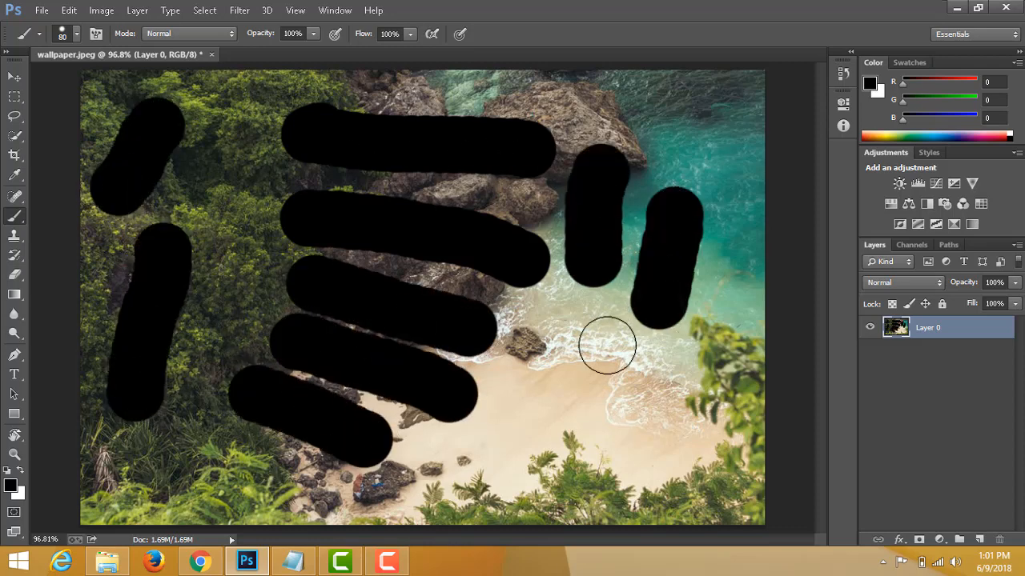
left_click_drag(593, 364, 495, 460)
left_click_drag(741, 416, 617, 480)
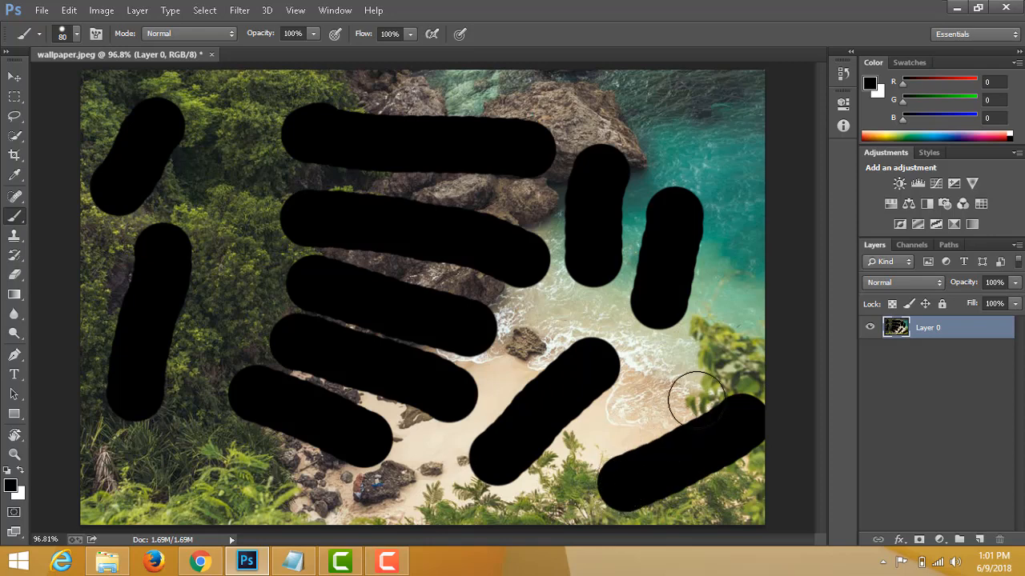
Step backward through the history one stroke at a time until all the black strokes are removed.
key("ctrl+alt+z")
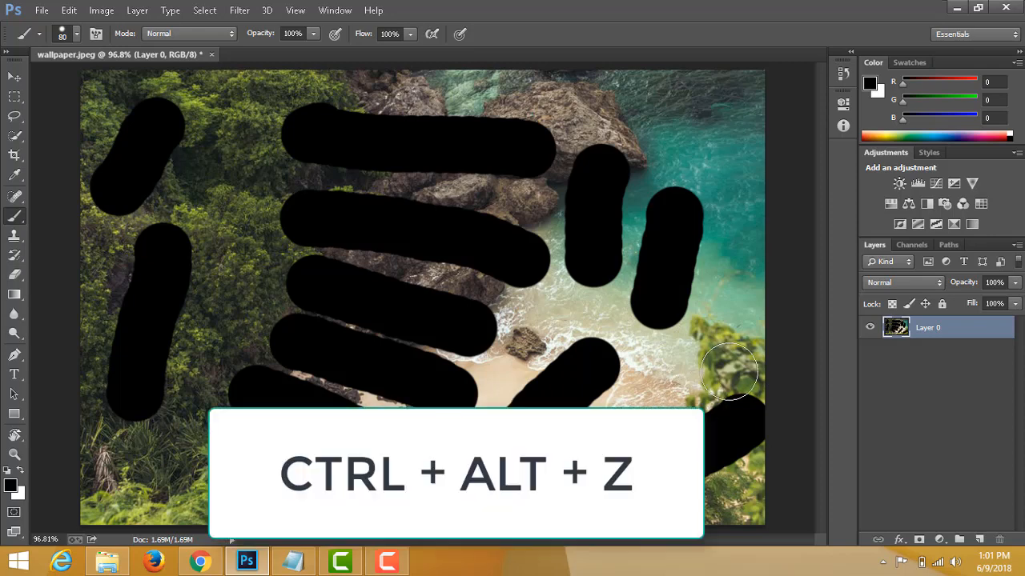
key("ctrl+alt+z")
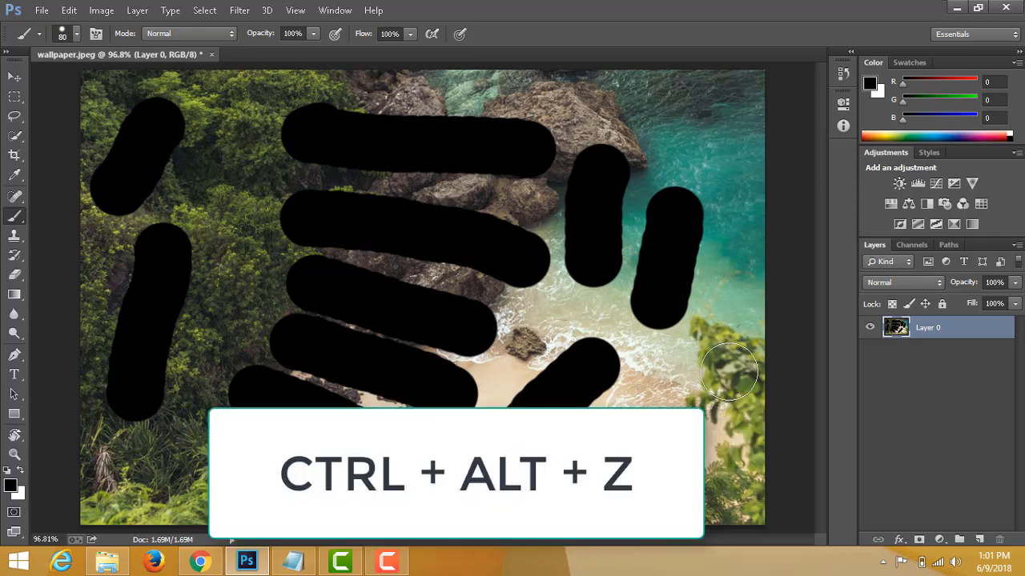
key("ctrl+alt+z")
key("ctrl+alt+z")
key("ctrl+alt+z")
key("ctrl+alt+z")
key("ctrl+alt+z")
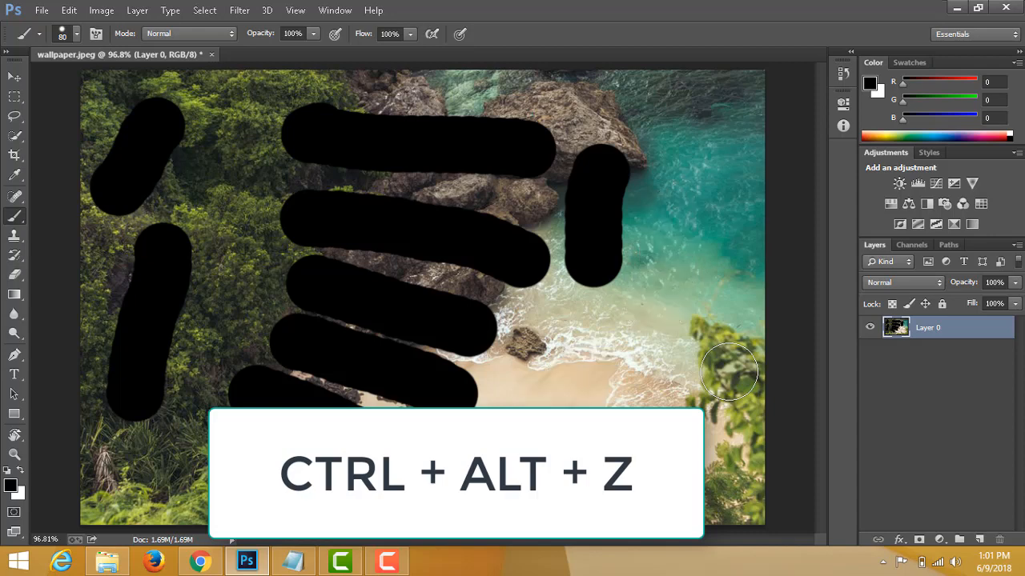
key("ctrl+alt+z")
key("ctrl+alt+z")
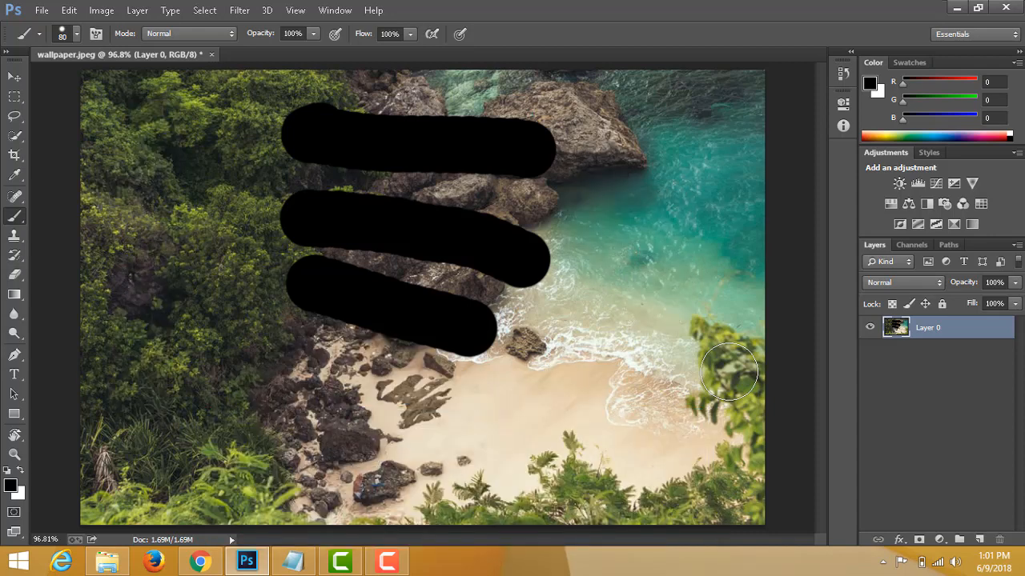
key("ctrl+alt+z")
key("ctrl+alt+z")
key("ctrl+alt+z")
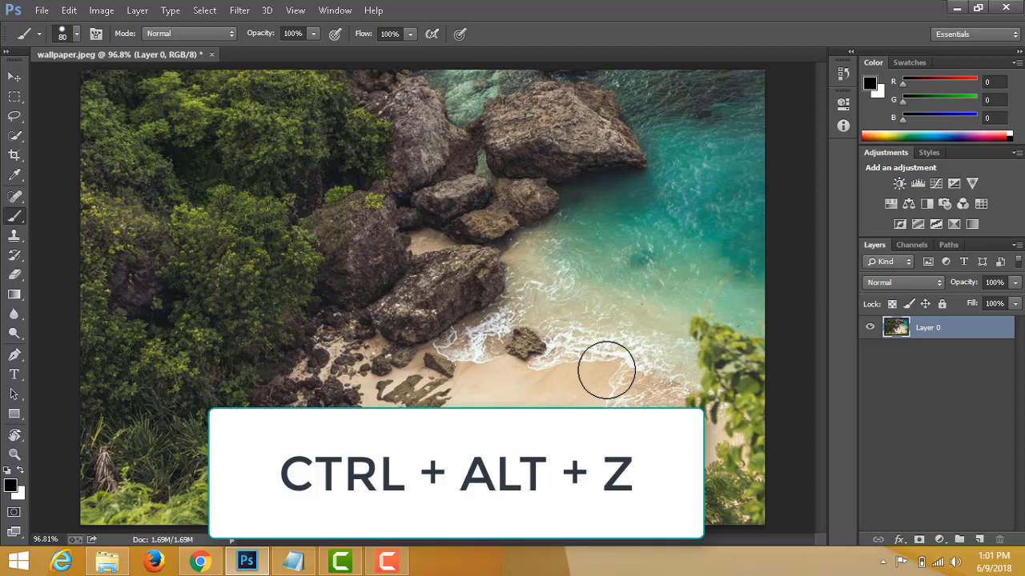
key("ctrl+alt+z")
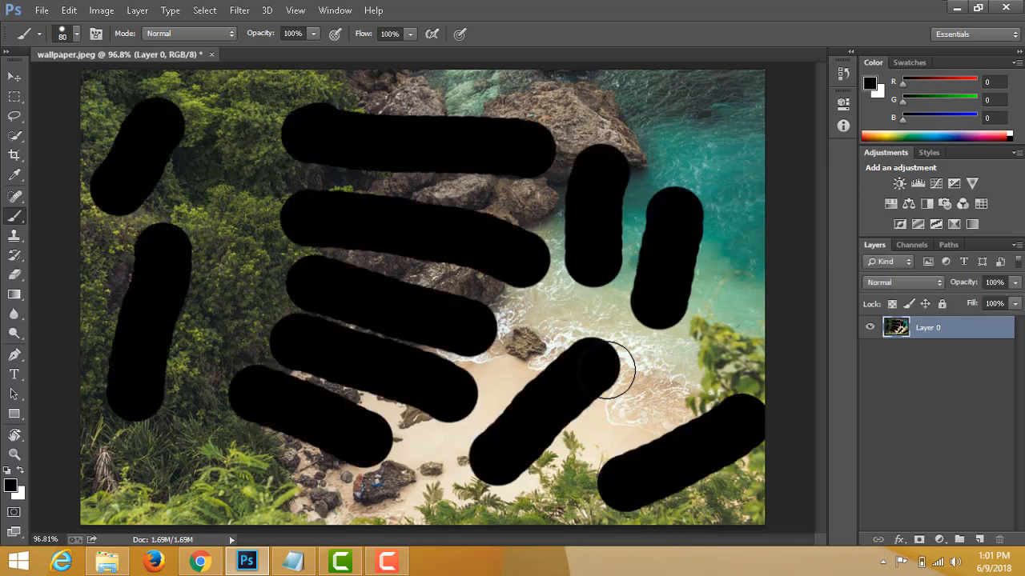
Revert the wallpaper to its saved version, unlock its Background layer, and switch to the Move tool.
key("F12")
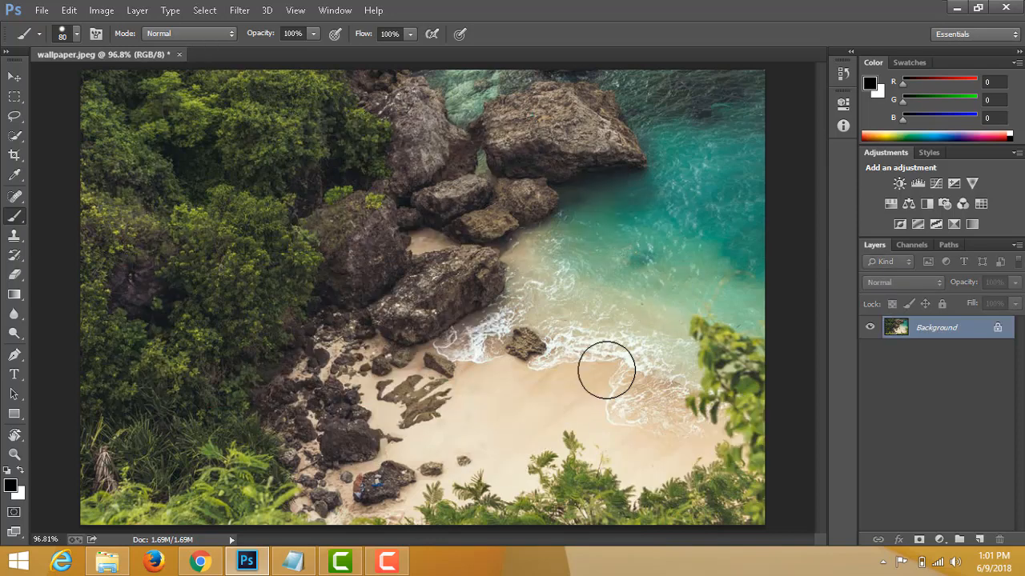
double_click(965, 331, "alt")
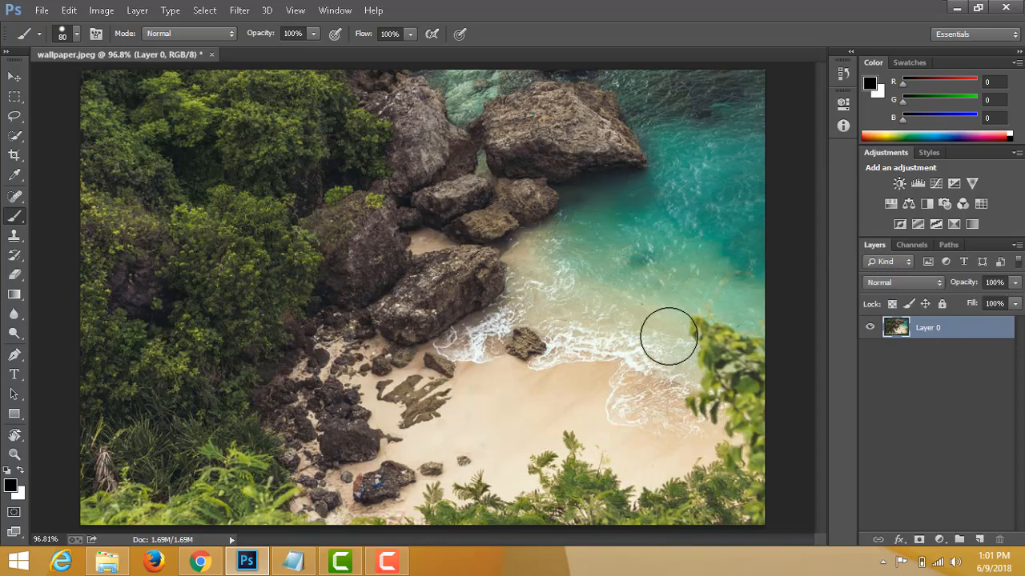
key("v")
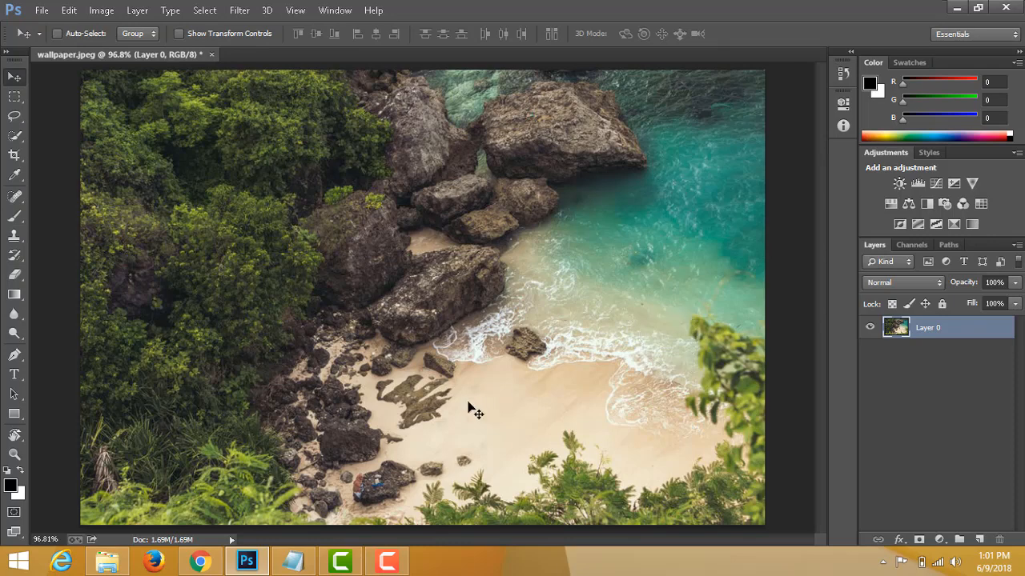
Sample foreground colours with the Eyedropper from the sand, the leaves, the surf and the area between the rocks.
key("i")
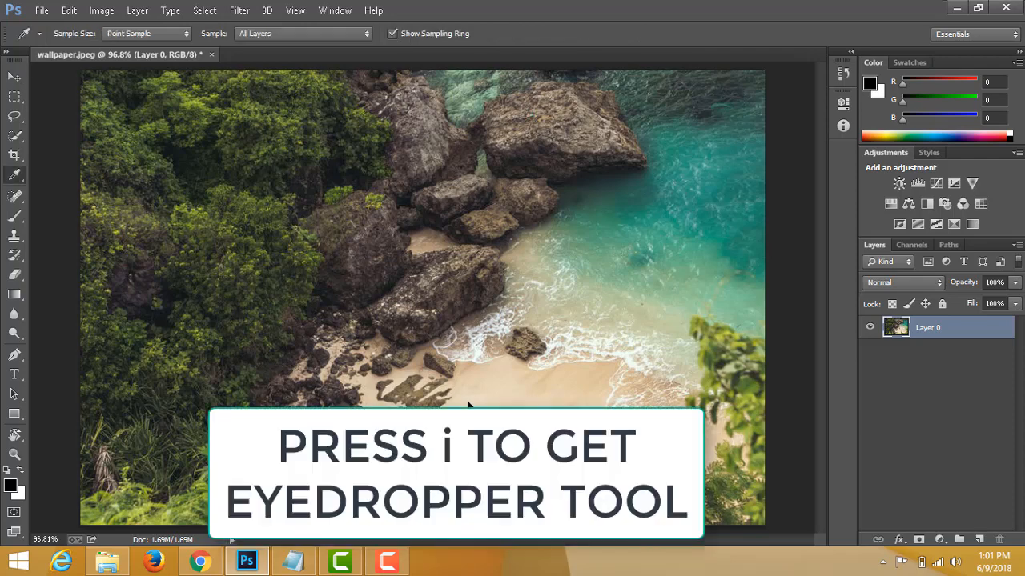
left_click(464, 389)
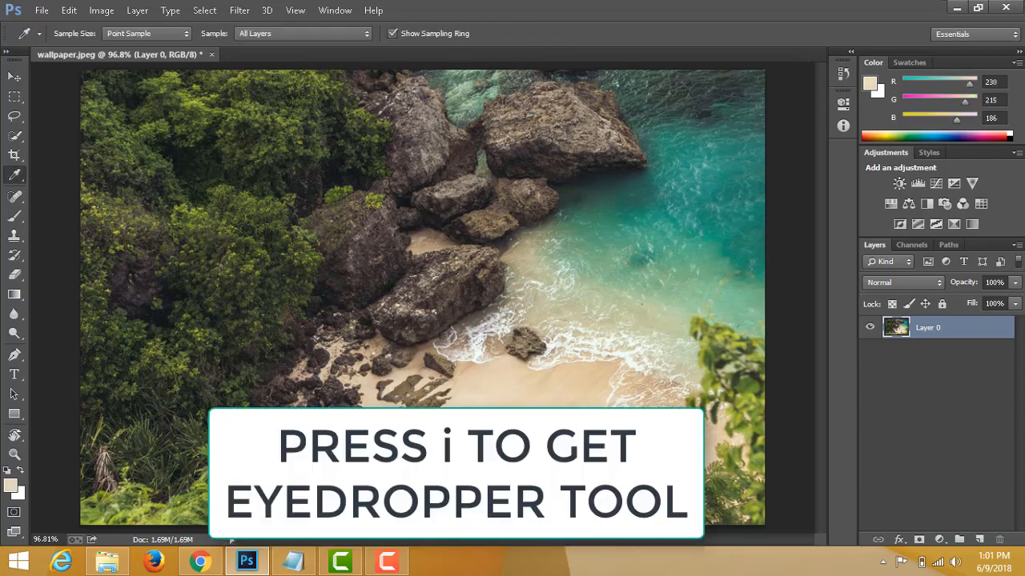
left_click(731, 363)
left_click(718, 352)
left_click(614, 329)
left_click(427, 242)
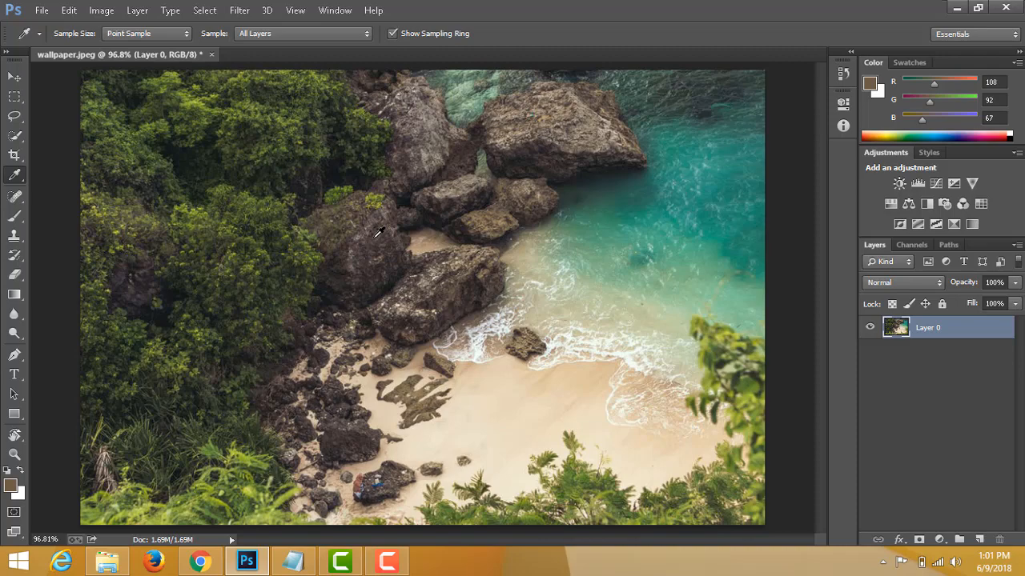
Shrink the Photoshop window and move it aside so the multicolored abstract painting on the Pexels page in Chrome shows beside it.
left_click(978, 7)
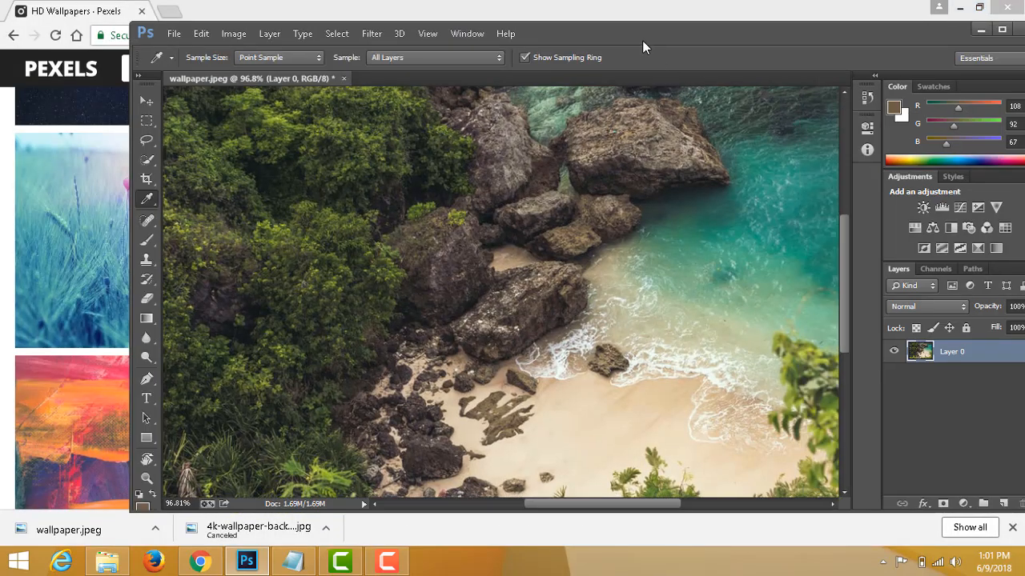
left_click_drag(643, 41, 760, 30)
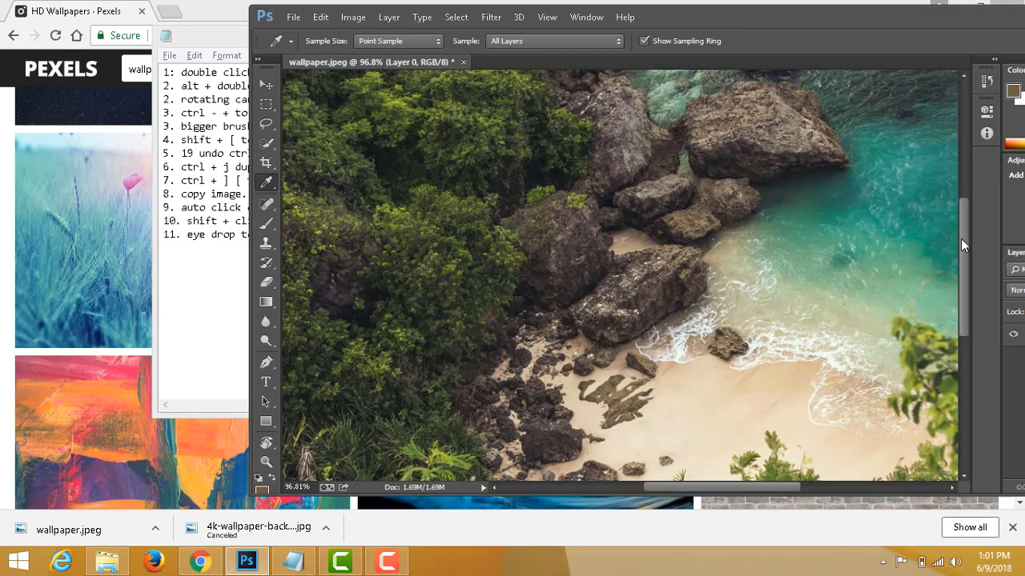
left_click_drag(963, 246, 961, 289)
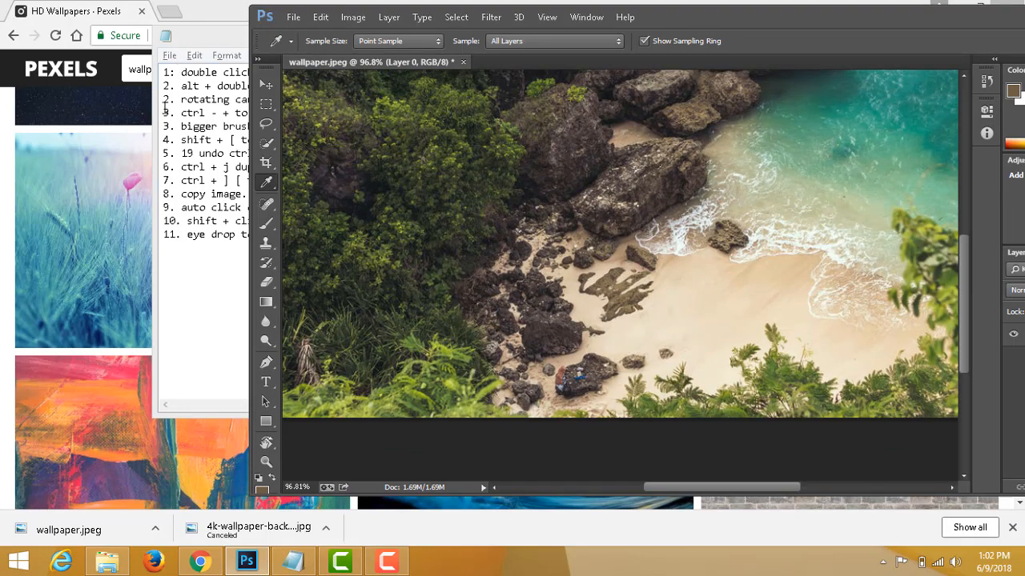
left_click(8, 219)
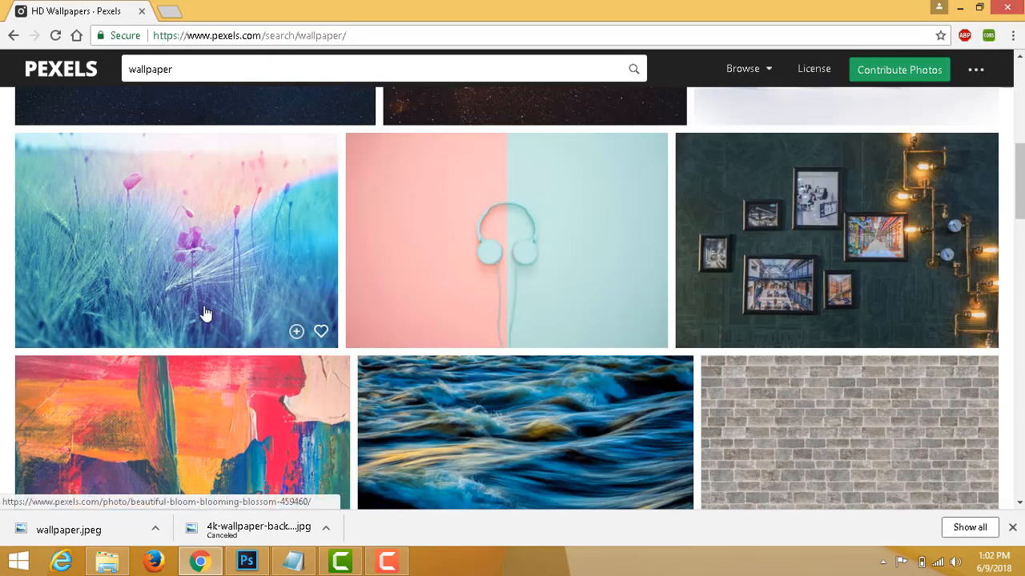
left_click_drag(1020, 215, 1020, 237)
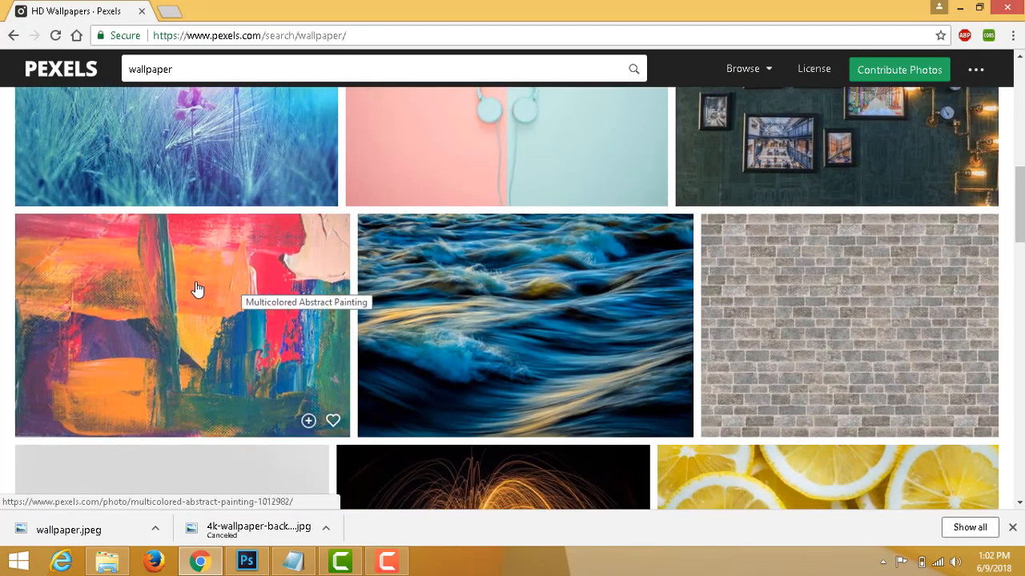
key("alt+Tab")
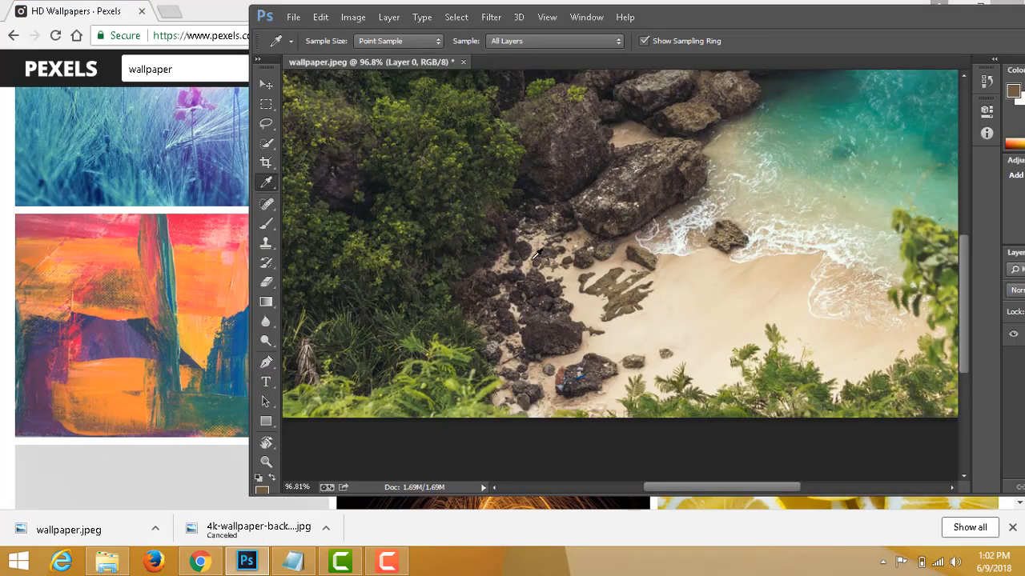
Sample orange #ff8e4d from the abstract painting in the browser as the foreground colour, and maximize the Photoshop window.
left_click(532, 258)
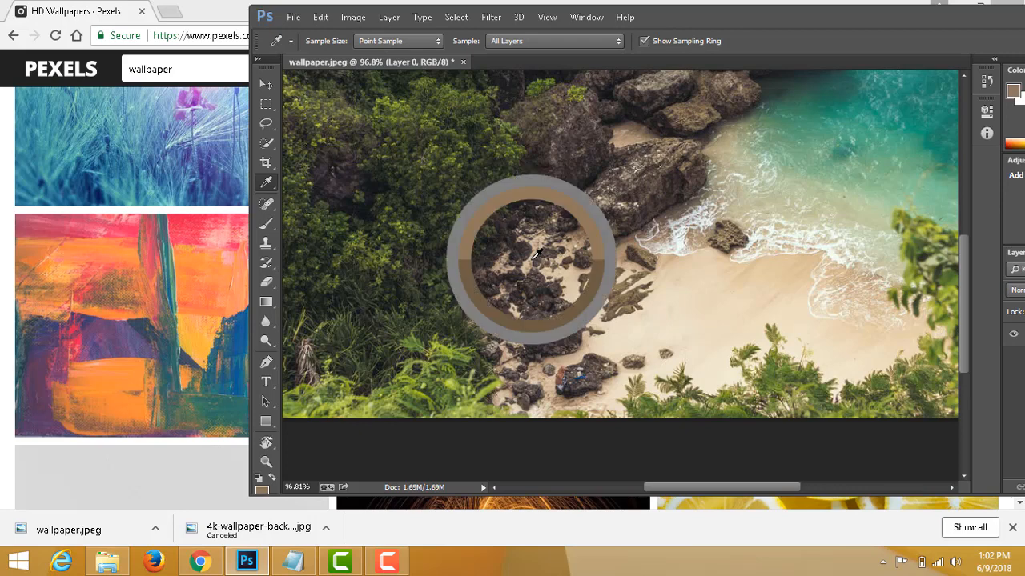
mouse_move(534, 255)
left_mouse_down()
mouse_move(114, 262)
mouse_move(142, 282)
mouse_move(177, 279)
mouse_move(189, 260)
mouse_move(194, 333)
mouse_move(213, 259)
mouse_move(208, 275)
left_mouse_up()
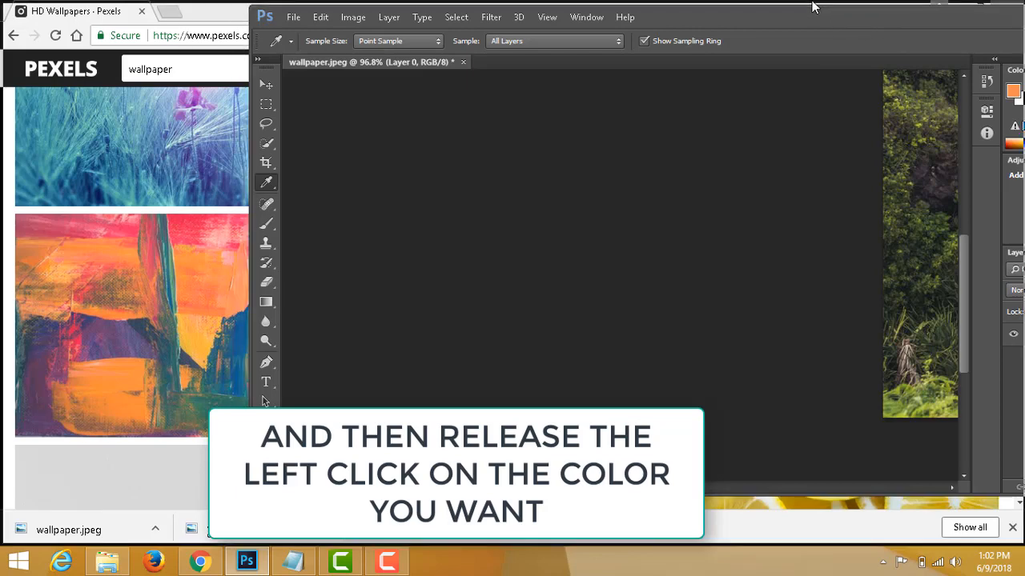
double_click(813, 7)
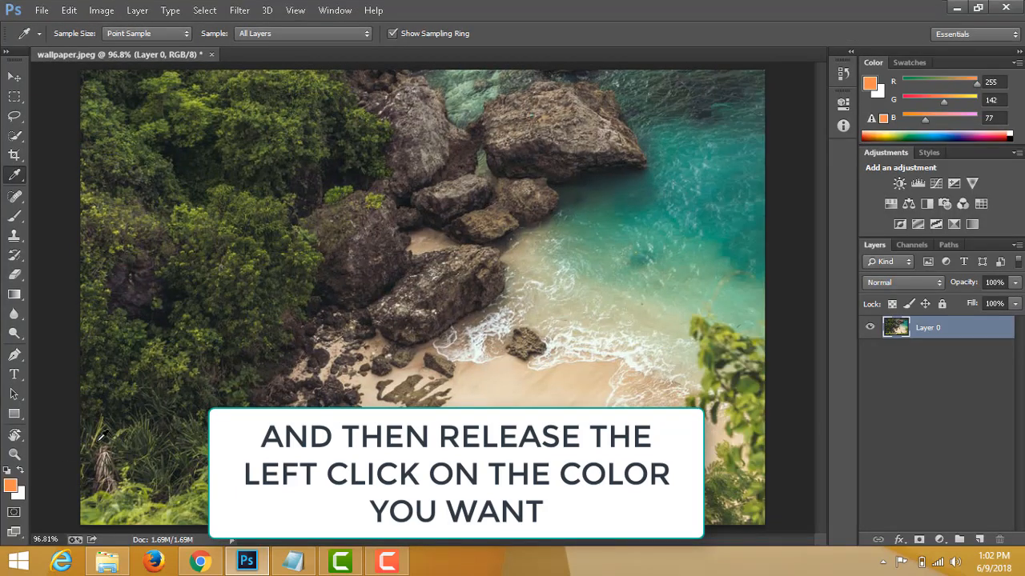
Open the foreground Color Picker, select the orange's hex code, and cancel the dialog.
left_click(11, 486)
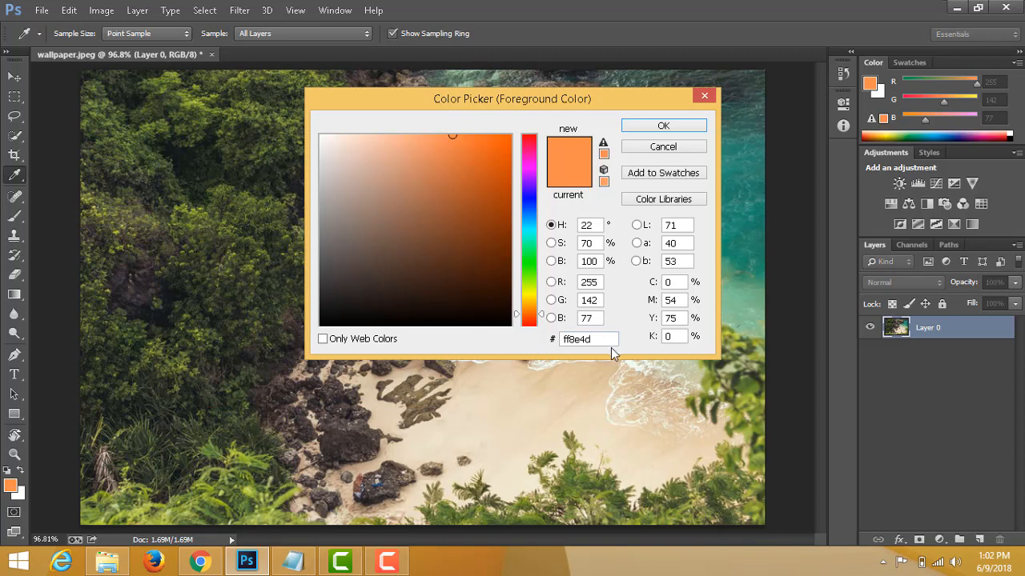
left_click(598, 340)
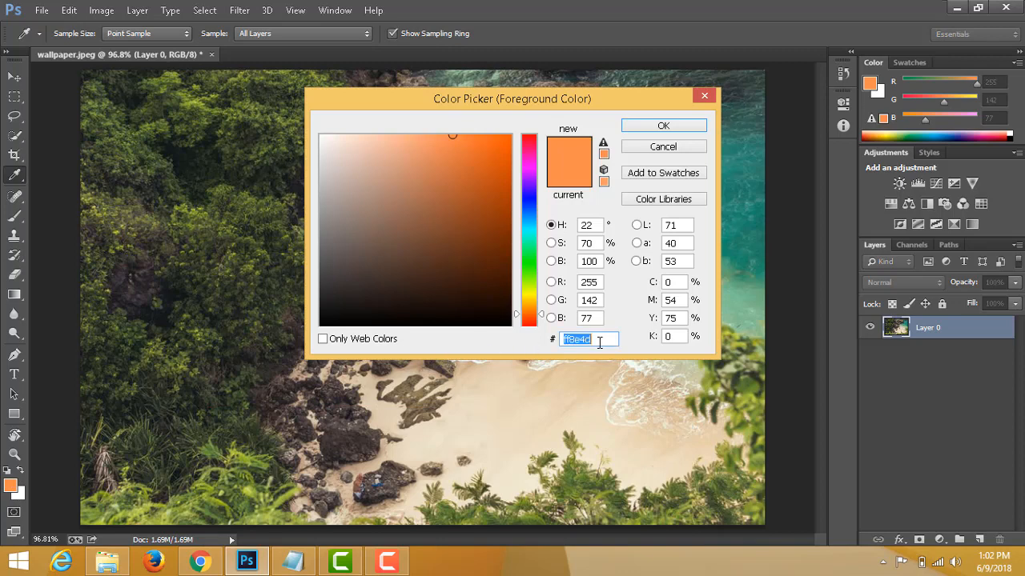
left_click(690, 146)
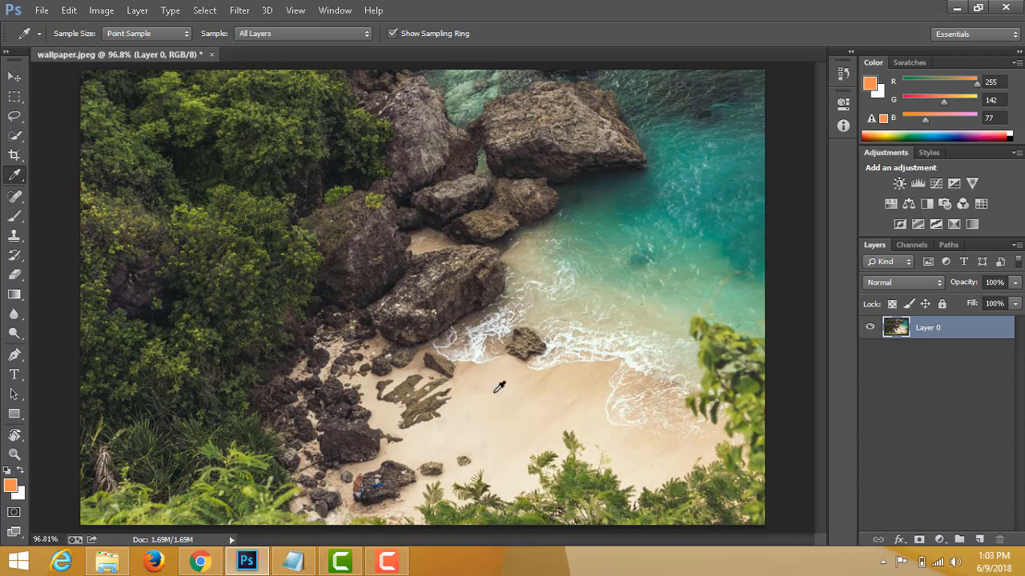
Duplicate Layer 0 within wallpaper.jpeg as Layer 0 copy, then undo and restore the duplication.
key("v")
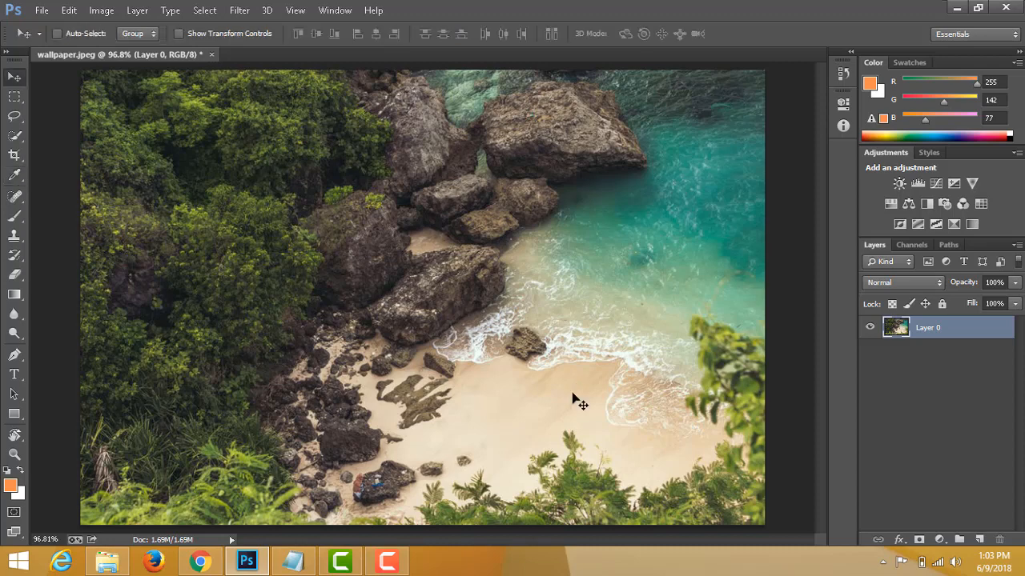
right_click(959, 336)
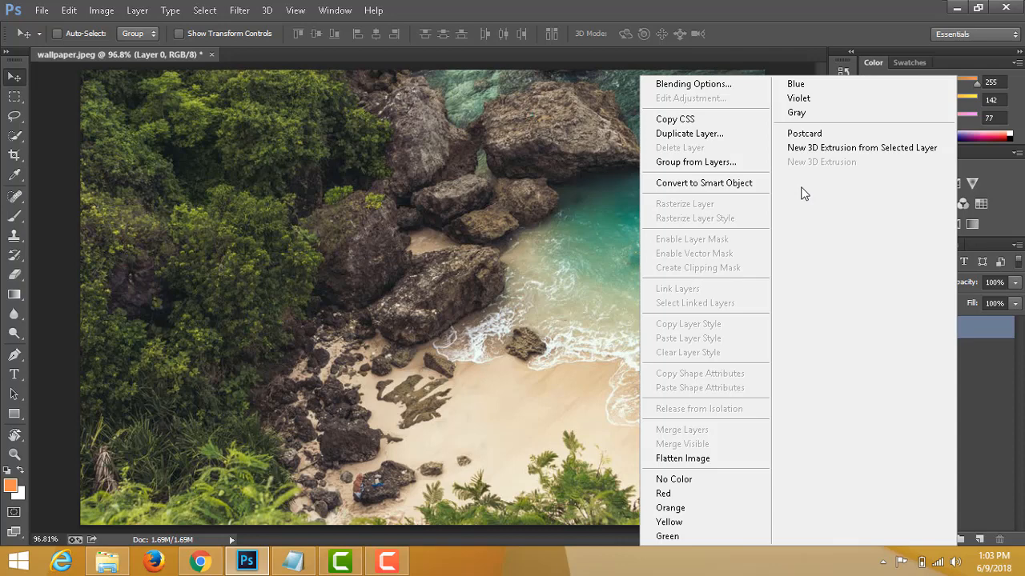
left_click(729, 134)
left_click(645, 168)
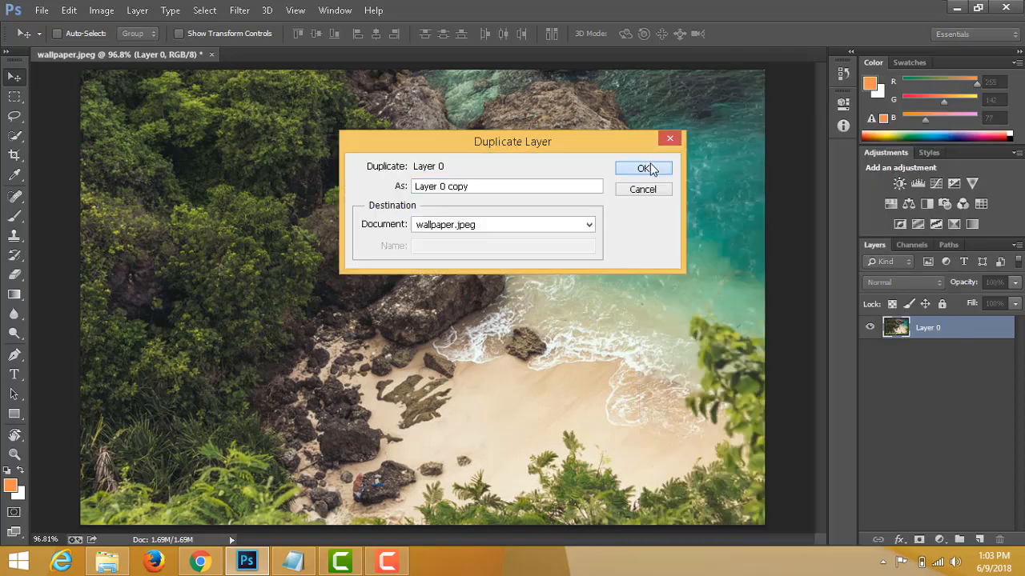
key("ctrl+z")
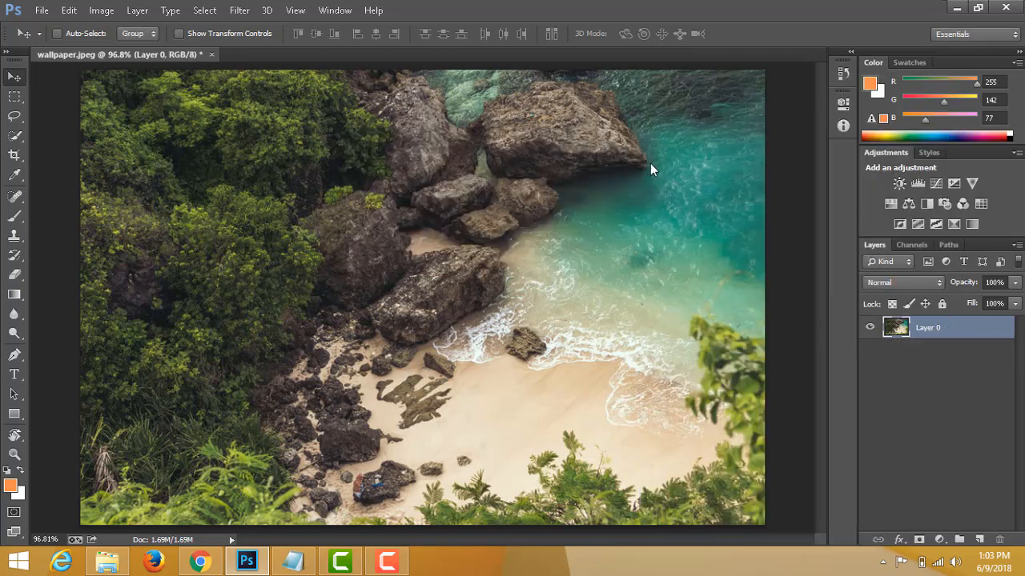
key("ctrl+z")
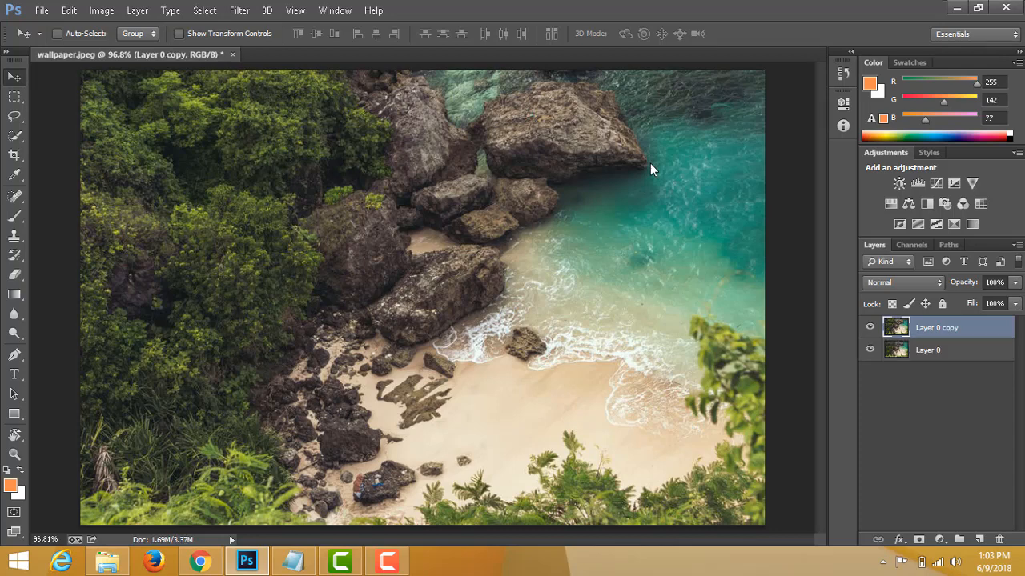
Duplicate the active layer five more times, up to Layer 0 copy 6.
key("ctrl+j")
key("ctrl+j")
key("ctrl+j")
key("ctrl+j")
key("ctrl+j")
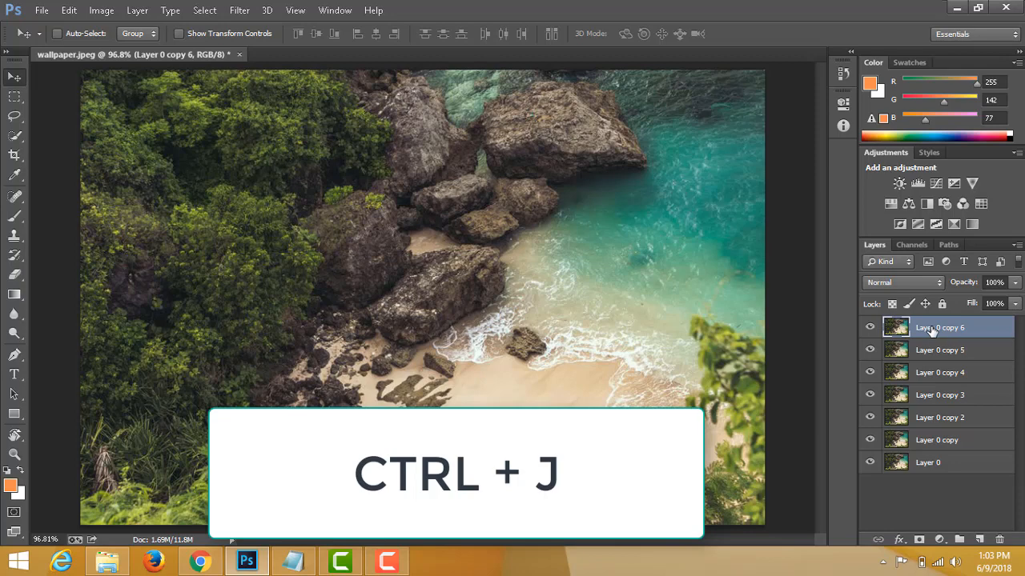
Move Layer 0 copy 6 down the layer stack one level at a time until it sits below Layer 0.
left_click_drag(931, 331, 959, 327)
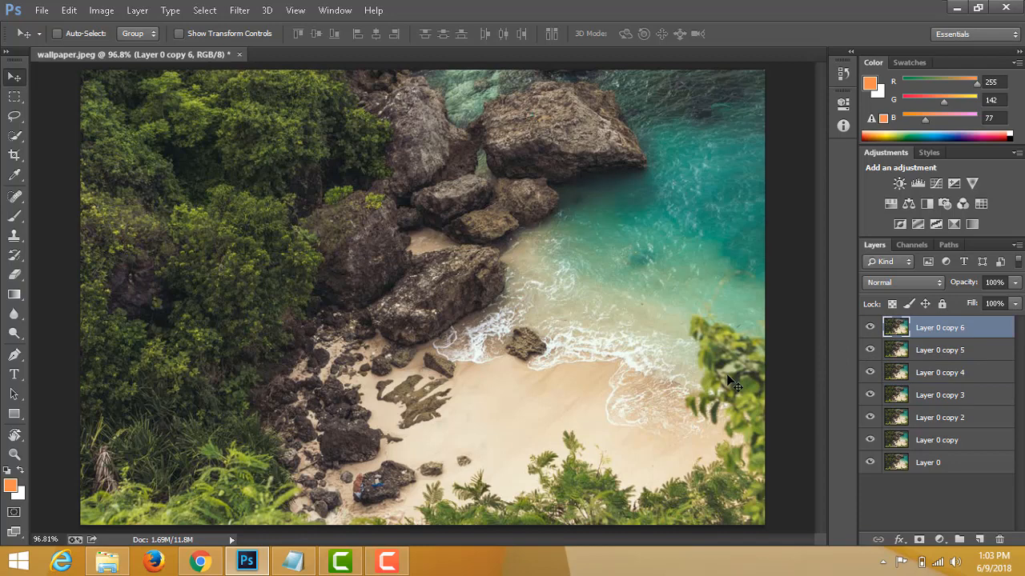
key("ctrl+bracketleft")
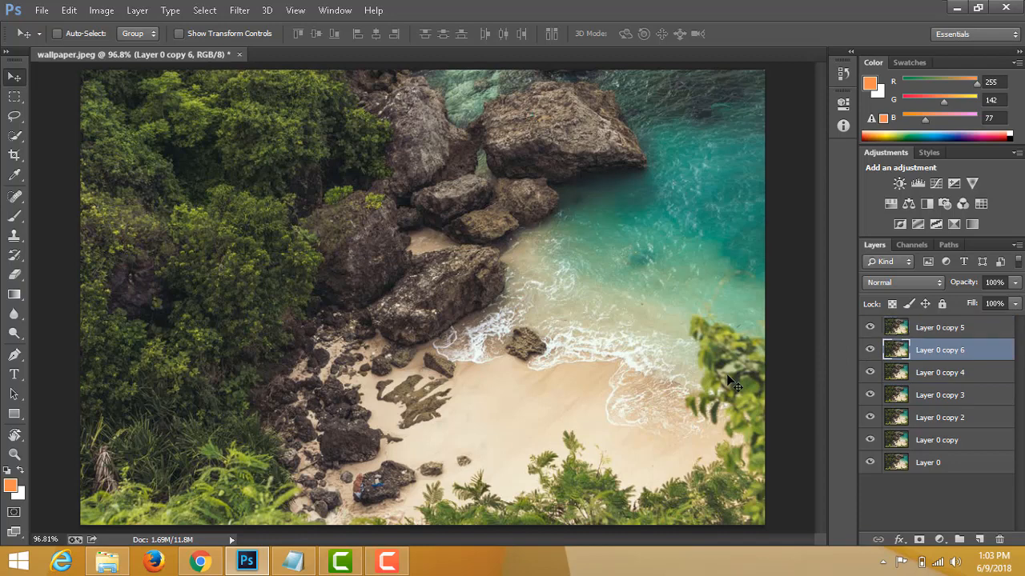
key("ctrl+bracketleft")
key("ctrl+bracketleft")
key("ctrl+bracketleft")
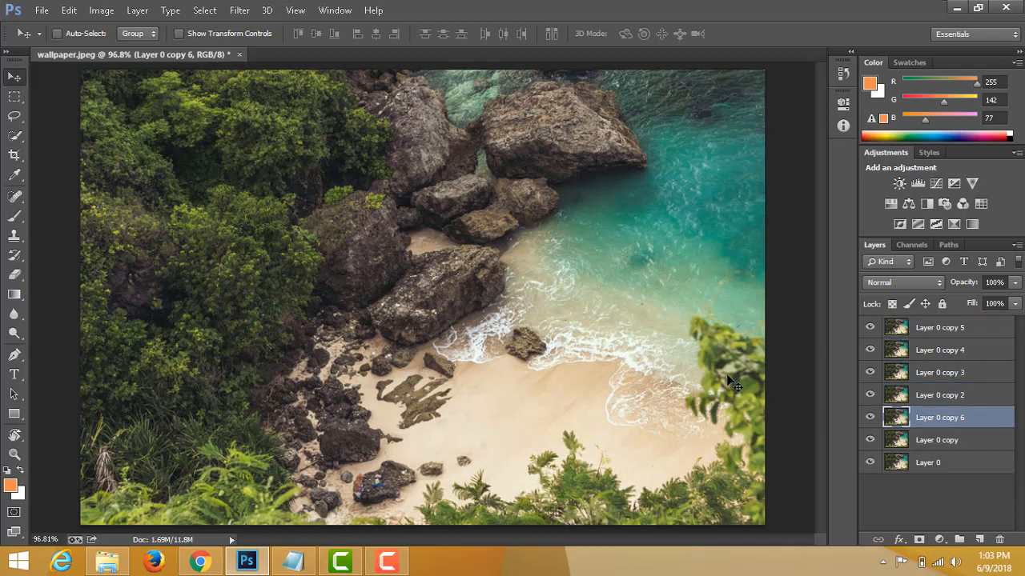
key("ctrl+bracketleft")
key("ctrl+bracketleft")
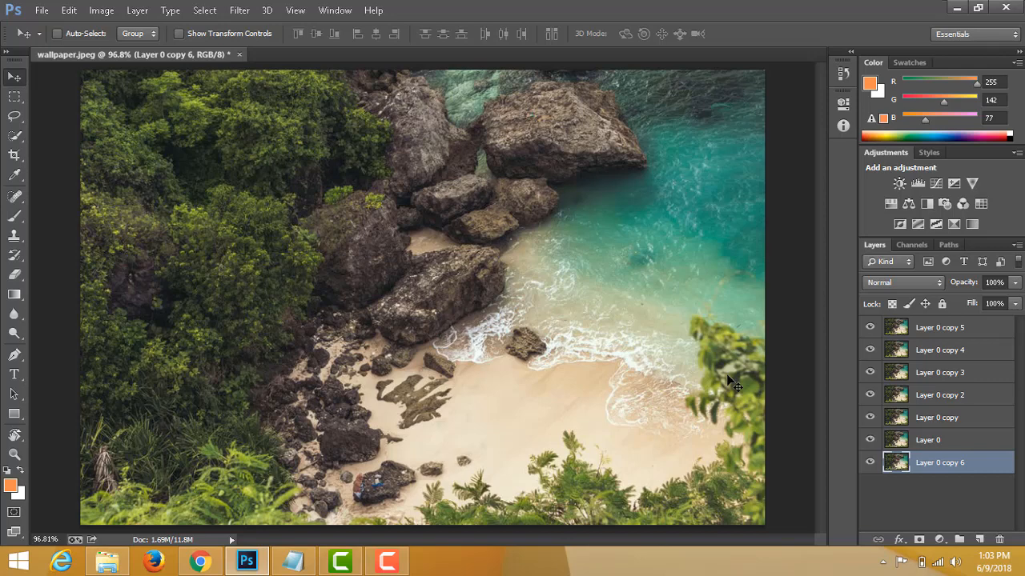
Move Layer 0 copy 6 back up the stack one level at a time until it is the topmost layer.
key("ctrl+bracketright")
key("ctrl+bracketright")
key("ctrl+bracketright")
key("ctrl+bracketright")
key("ctrl+bracketright")
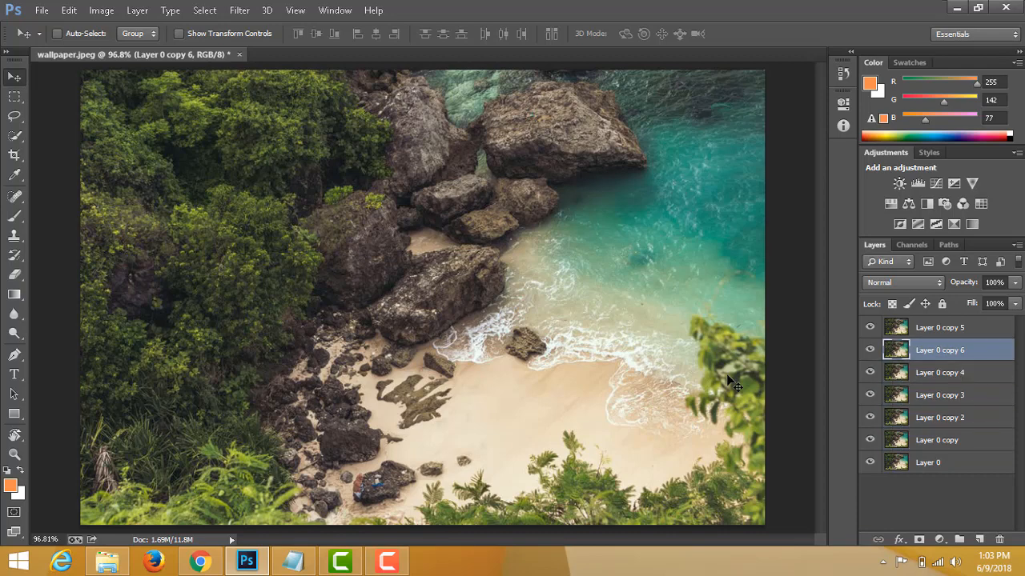
key("ctrl+bracketright")
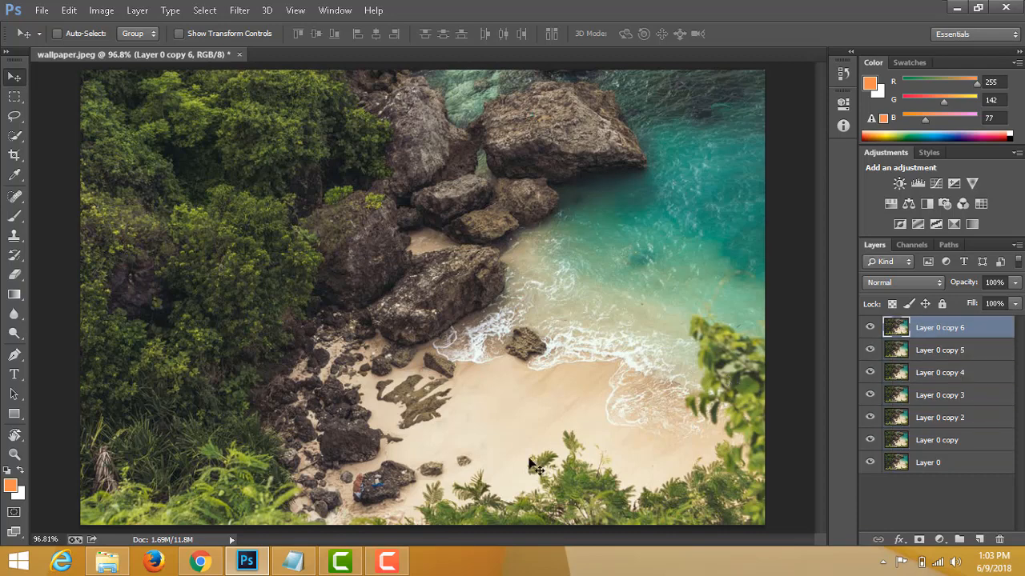
left_click(306, 560)
key("ctrl+bracketright")
Add the layers from Layer 0 copy 5 down to Layer 0 to the selection one by one, and deselect all layers.
left_click(973, 357, "shift")
left_click(974, 375, "shift")
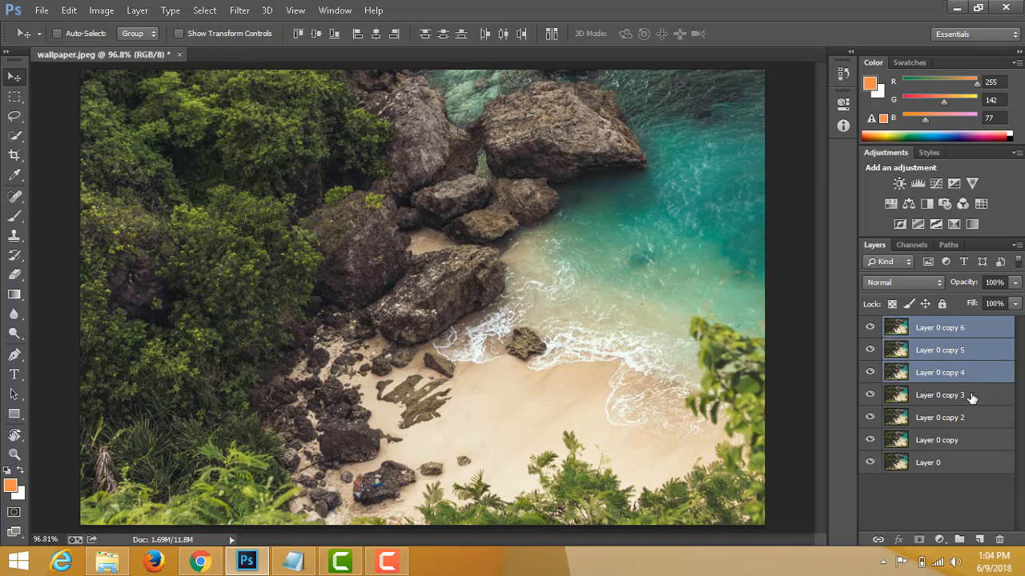
left_click(971, 396, "shift")
left_click(972, 417, "shift")
left_click(973, 439, "shift")
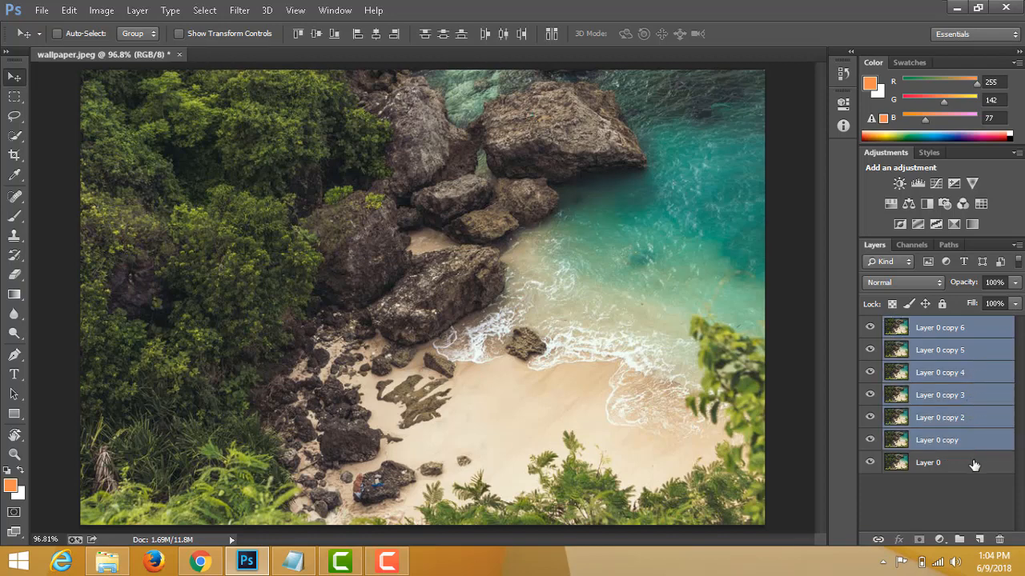
left_click(973, 464, "shift")
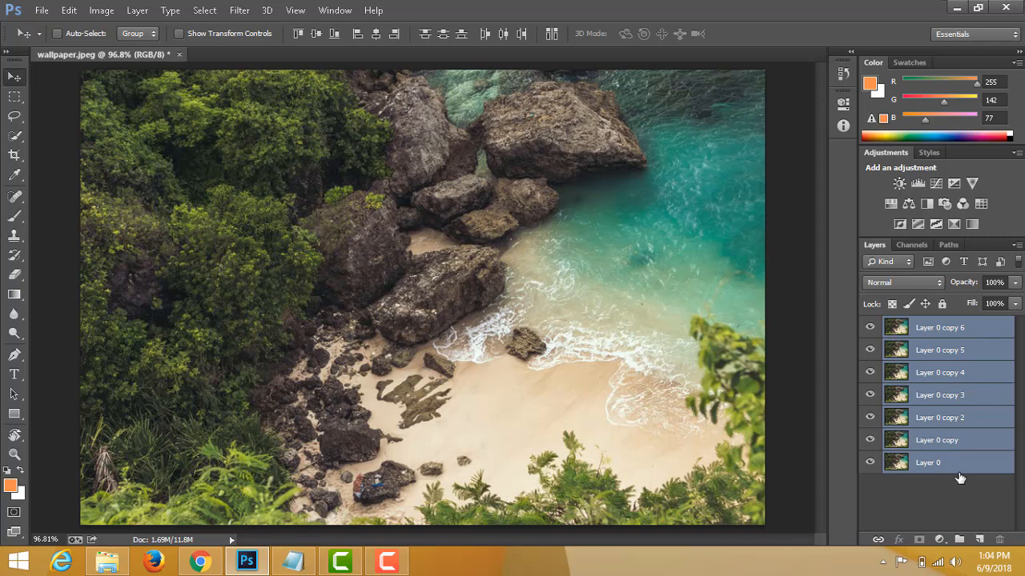
left_click(957, 477)
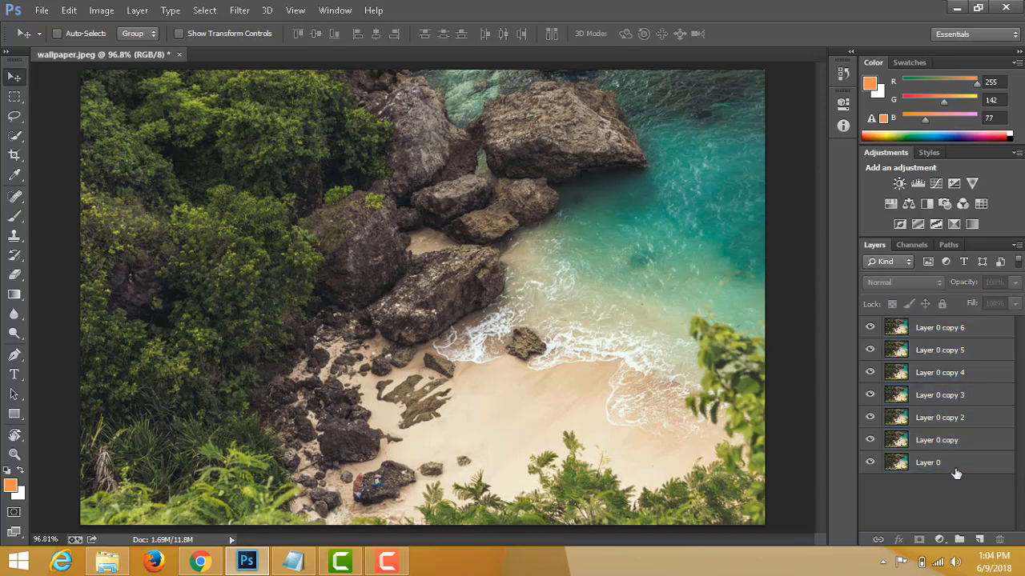
Select the whole range of layers from Layer 0 copy 6 to Layer 0 and zoom out to 66.67%.
left_click(967, 330)
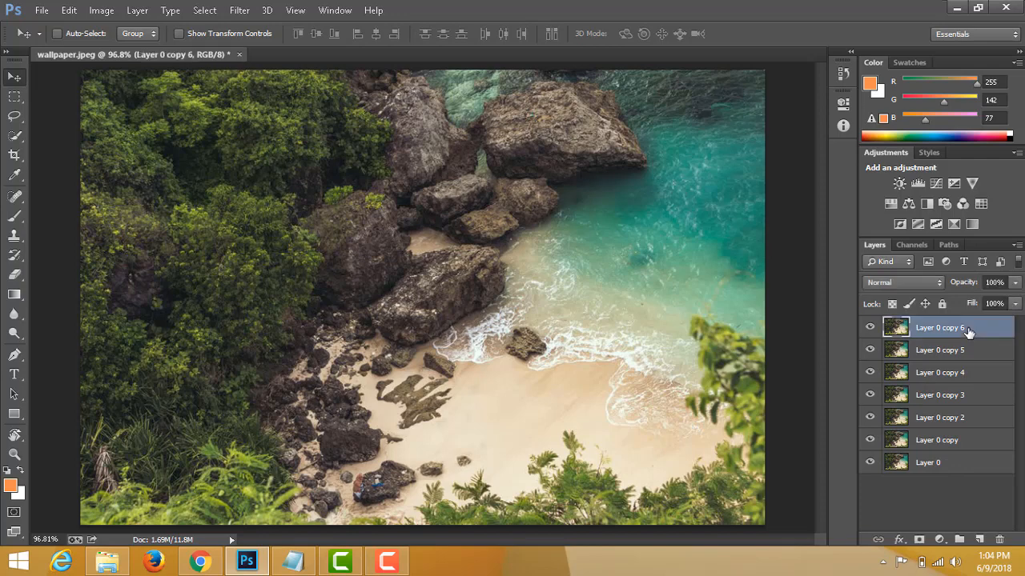
left_click(953, 465, "shift")
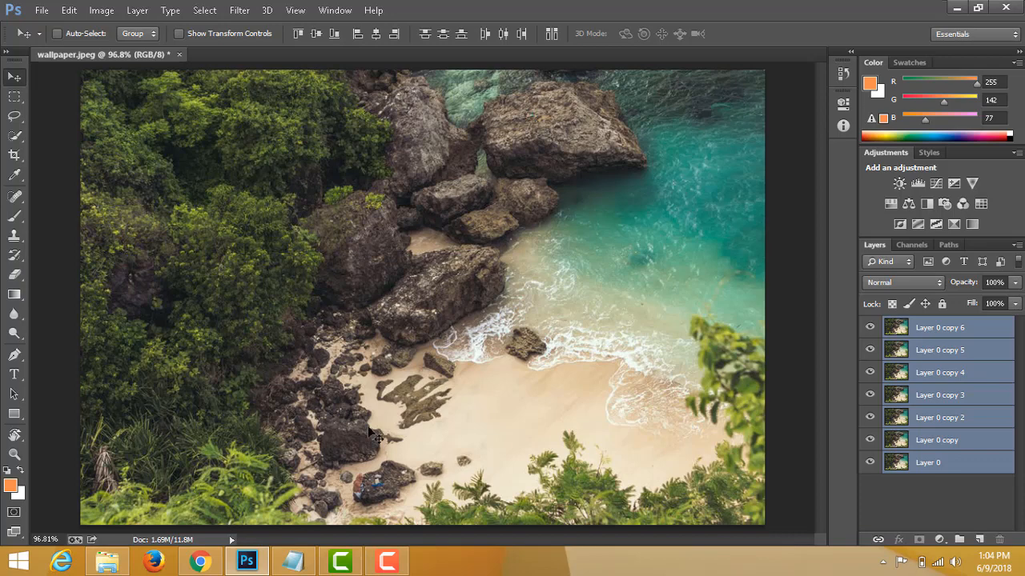
key("ctrl+minus")
Switch to the Pexels wallpaper results in Chrome and open the snow-coated rocky mountains photo's page in a new tab.
mouse_move(221, 564)
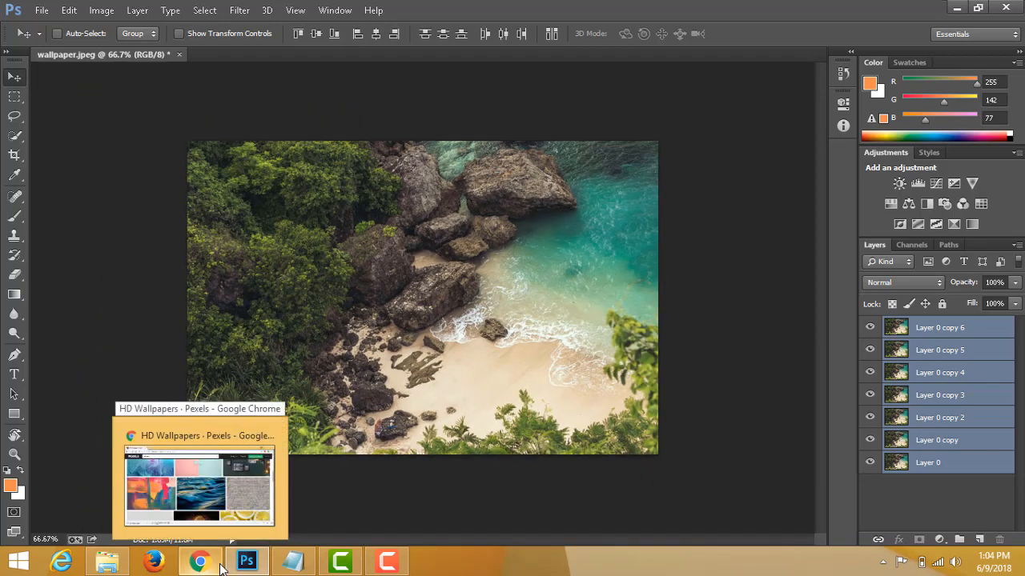
left_click(220, 566)
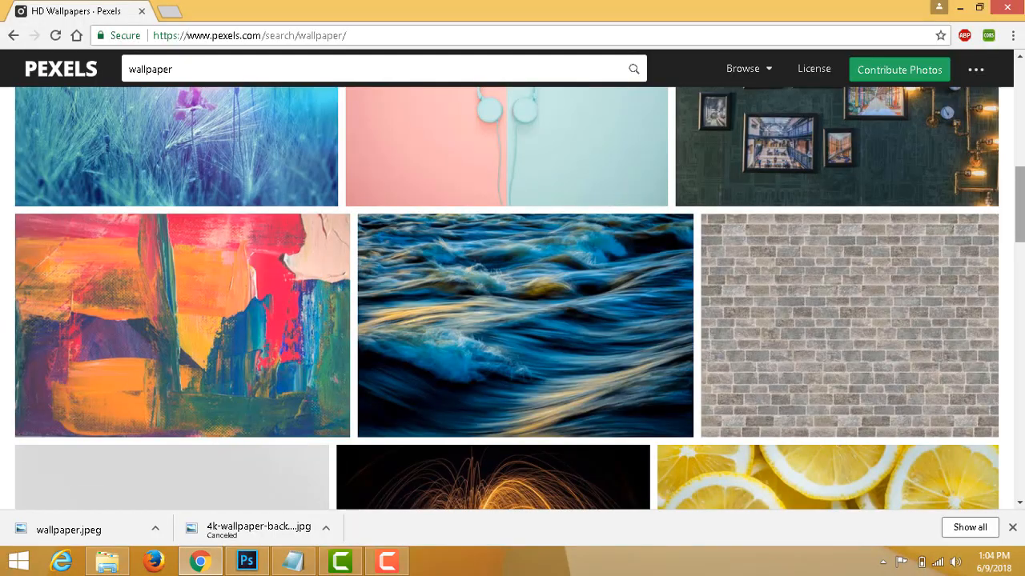
scroll(741, 231, "up", 8)
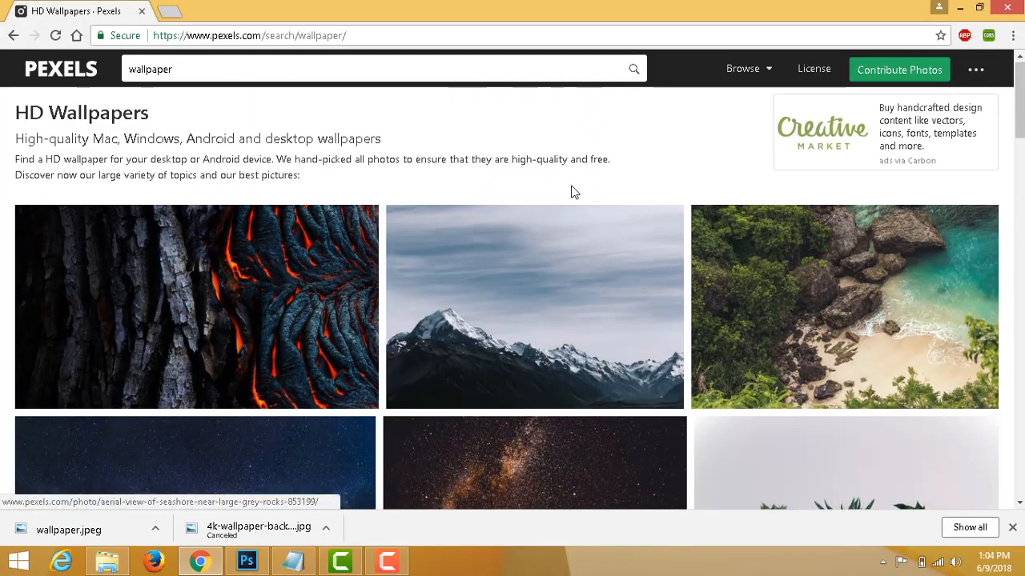
right_click(529, 318)
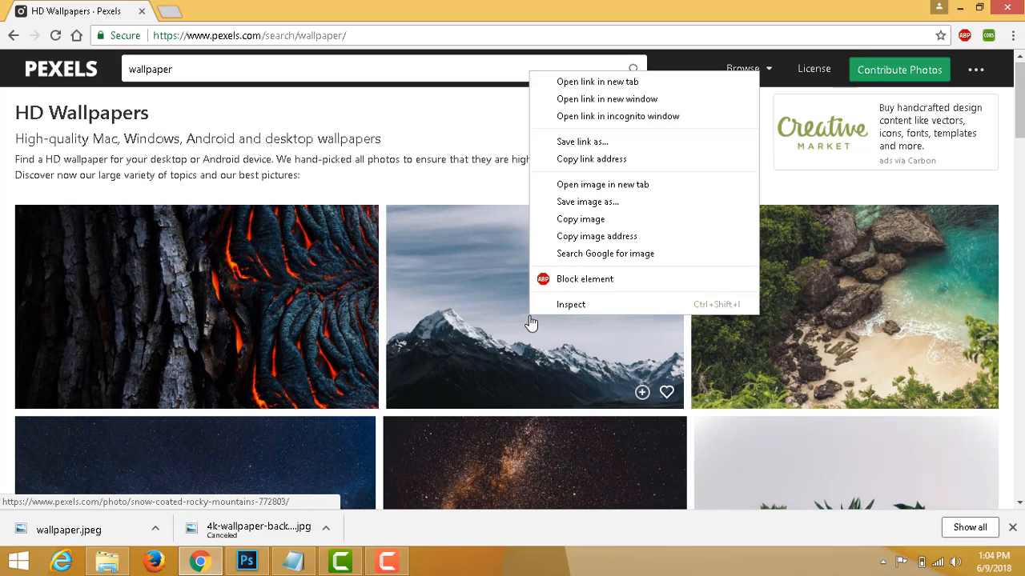
left_click(653, 82)
left_click(238, 8)
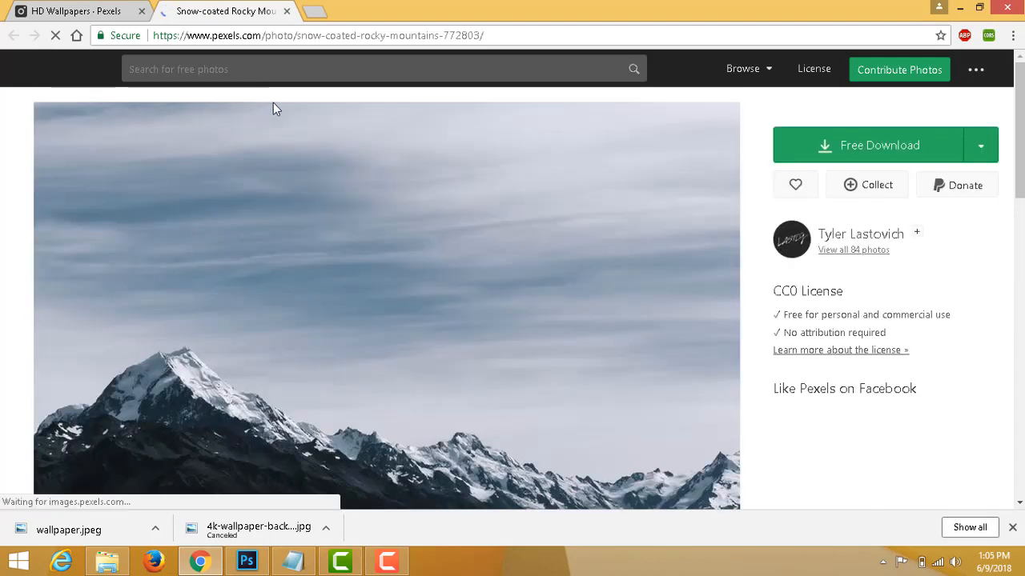
mouse_move(1019, 160)
left_mouse_down()
mouse_move(1019, 213)
mouse_move(1018, 163)
left_mouse_up()
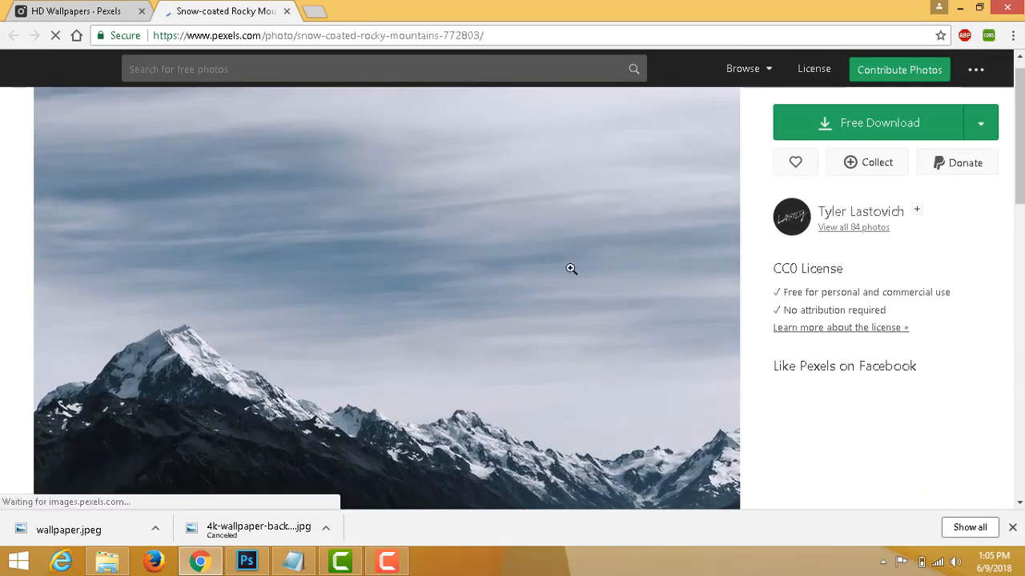
right_click(510, 260)
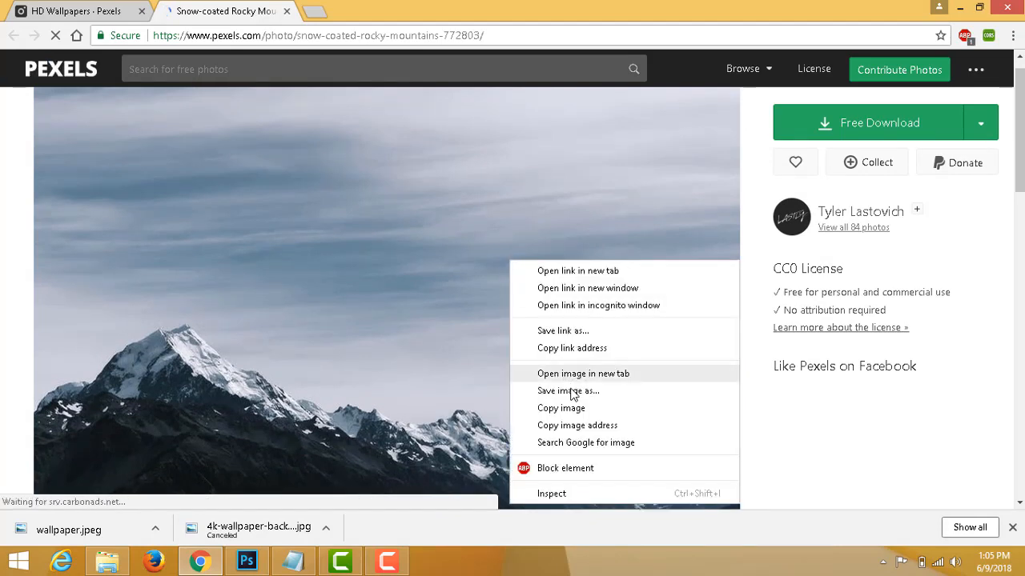
key("alt+Tab")
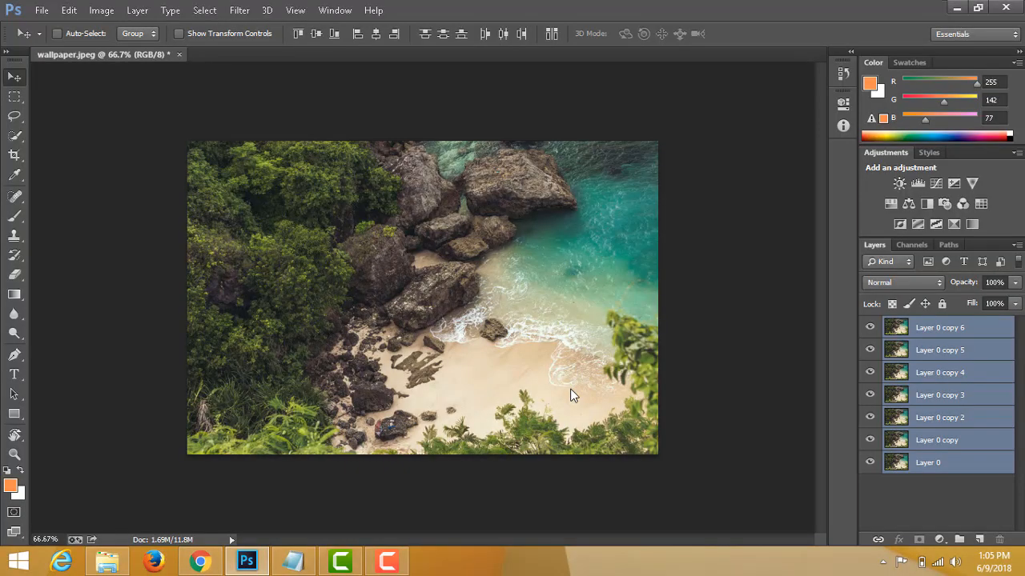
key("alt+Tab")
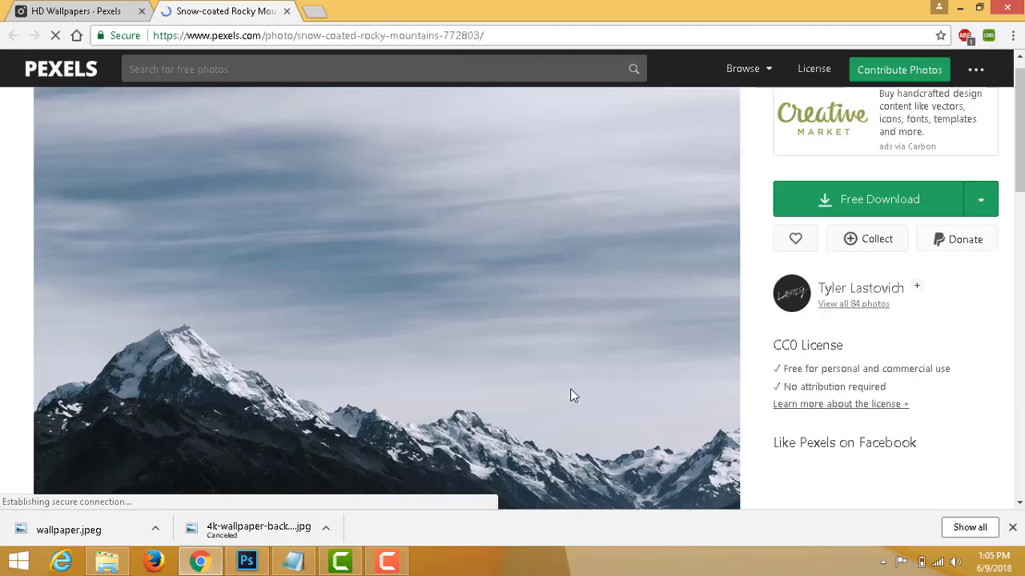
Copy the snow-coated mountain image from the Pexels page and paste it into wallpaper.jpeg in Photoshop as a new layer.
right_click(492, 273)
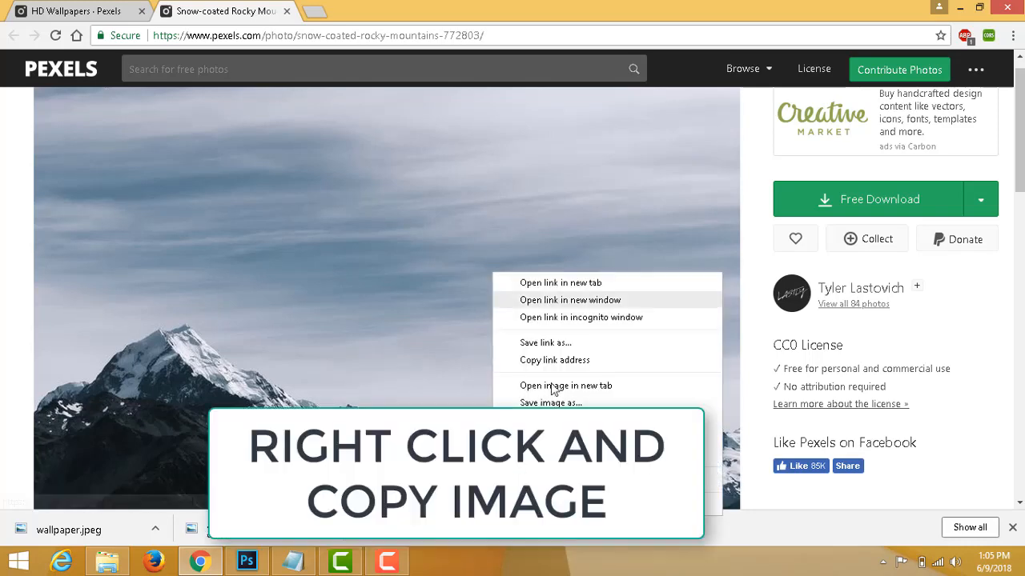
left_click(532, 417)
key("alt+Tab")
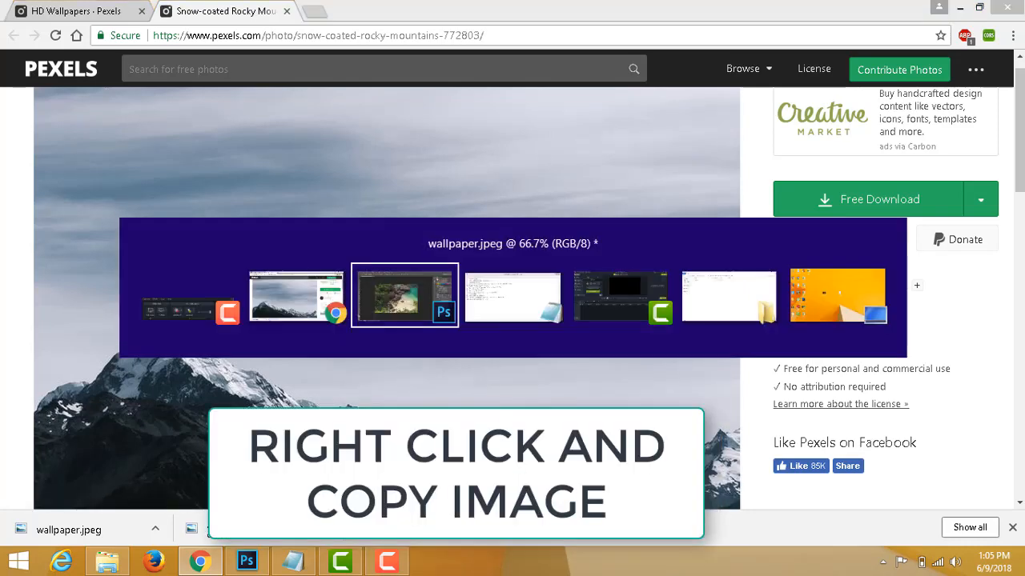
key("ctrl+v")
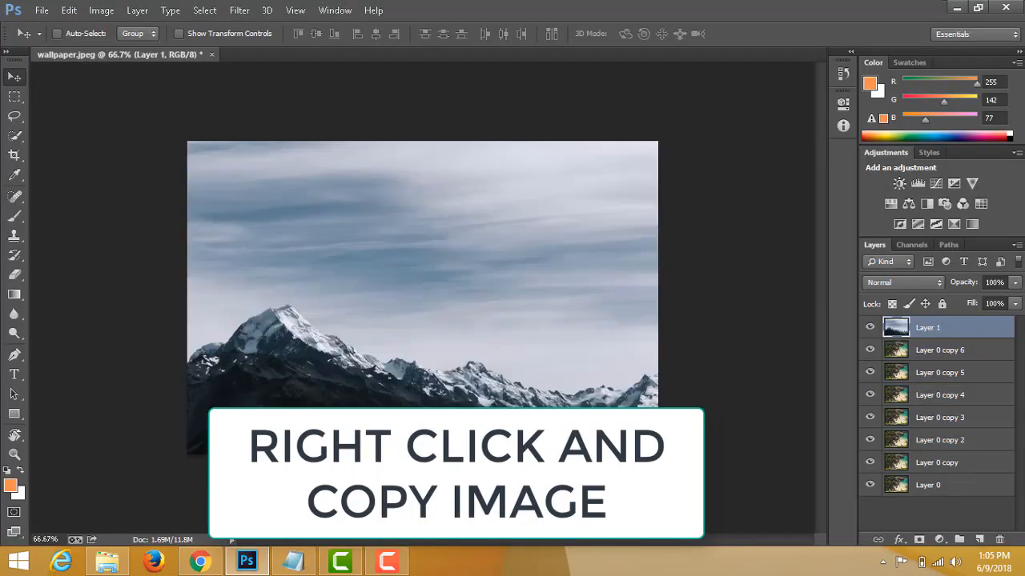
mouse_move(550, 398)
left_mouse_down()
mouse_move(528, 372)
mouse_move(560, 396)
mouse_move(551, 390)
left_mouse_up()
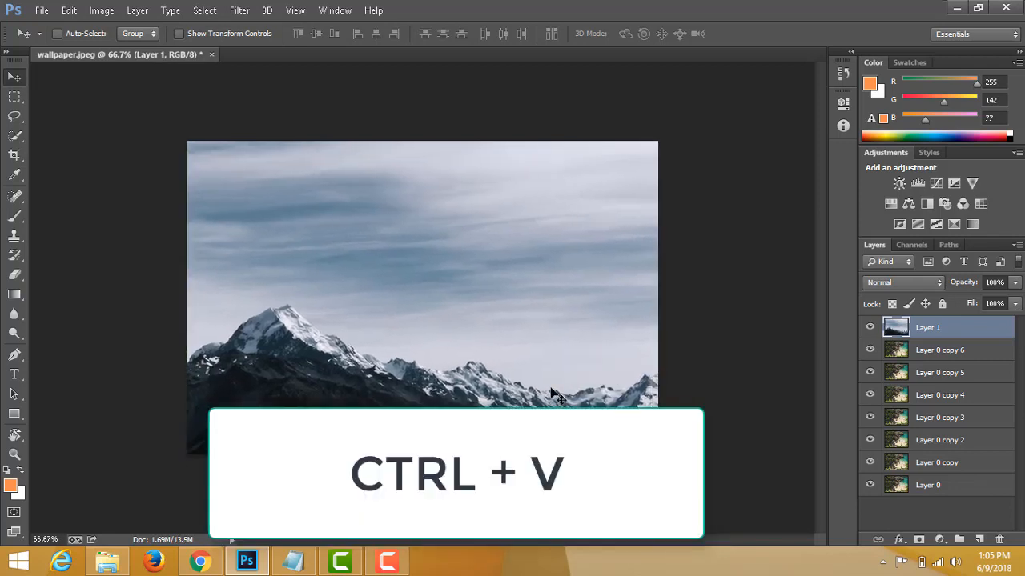